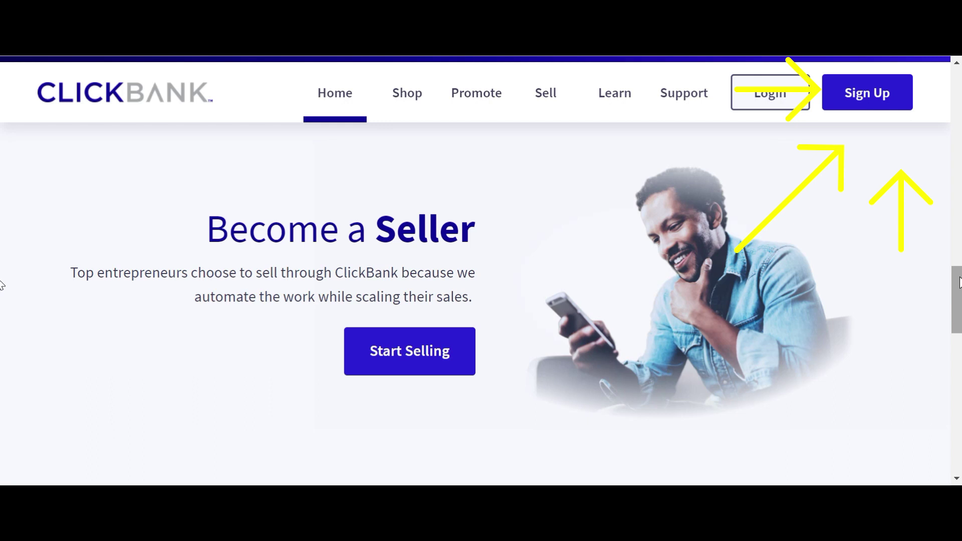
- Open the ClickBank sign-up form and choose Sweden as the country
left_click(872, 87)
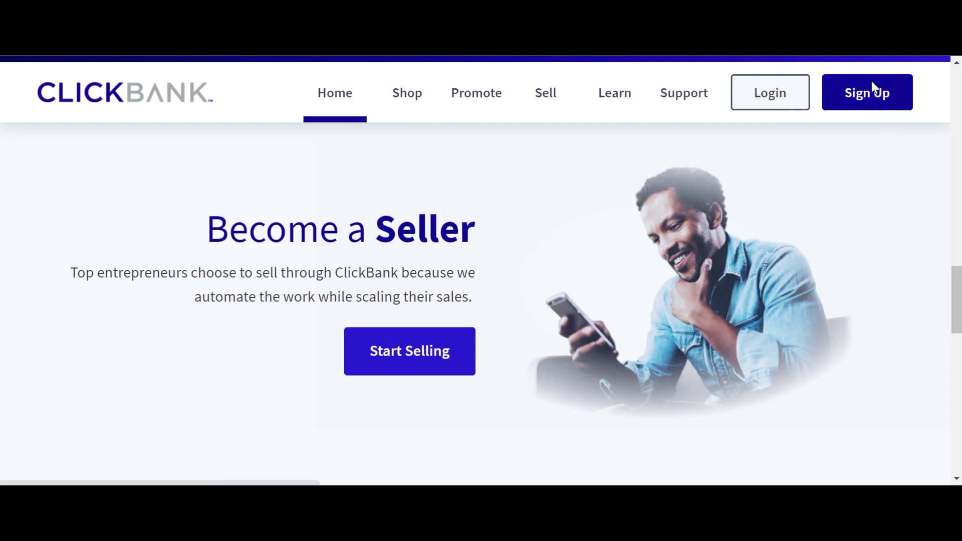
left_click_drag(570, 193, 750, 193)
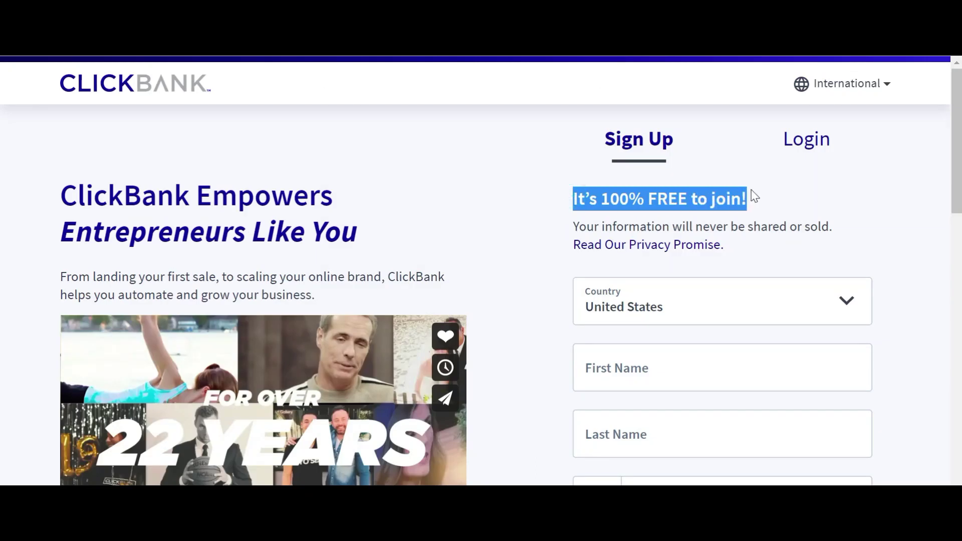
left_click(848, 306)
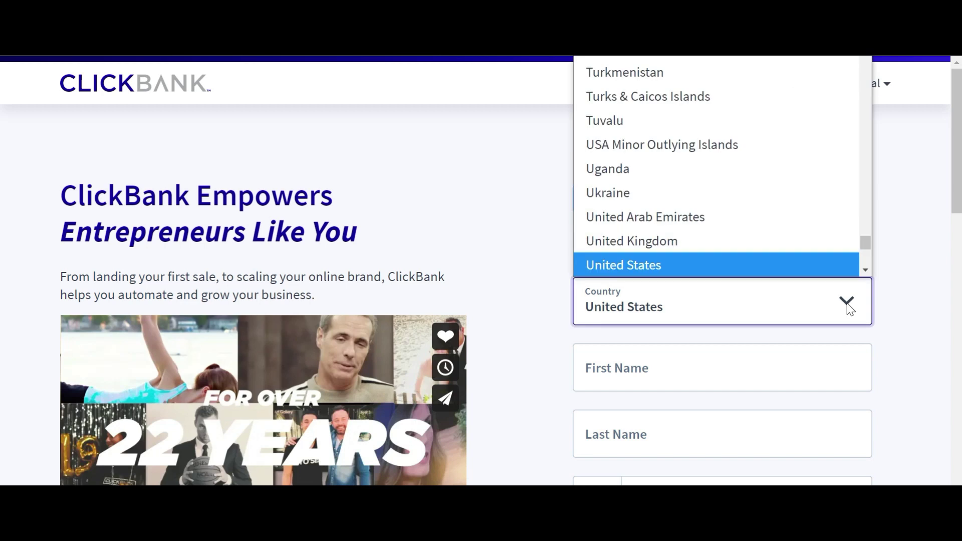
key("s")
scroll(798, 143, "down", 4)
left_click(798, 143)
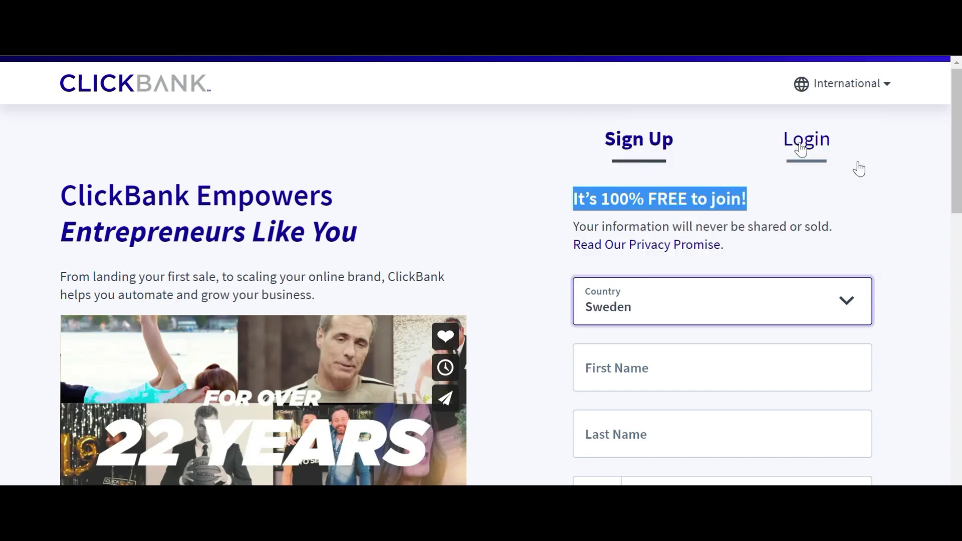
- Enter an account password that meets all six requirements
scroll(2, 200, "down", 3)
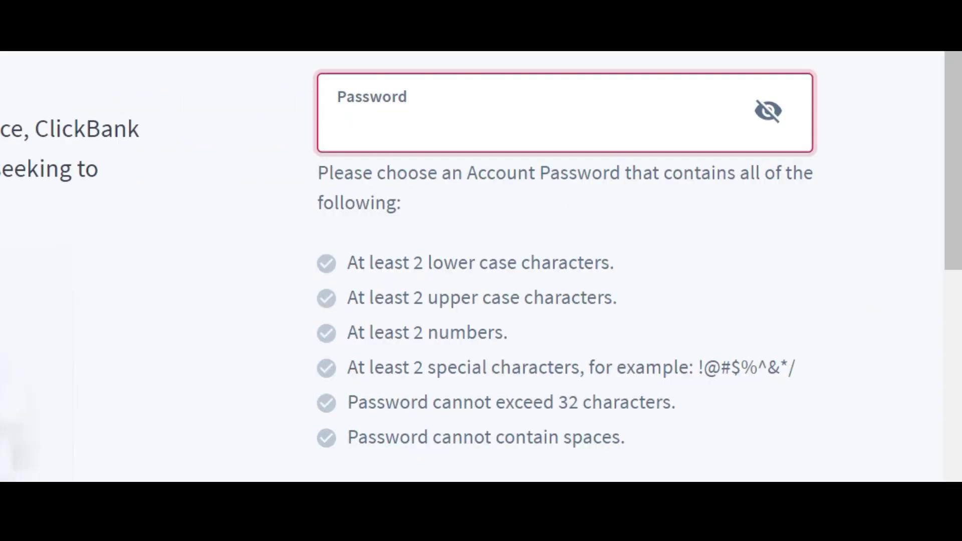
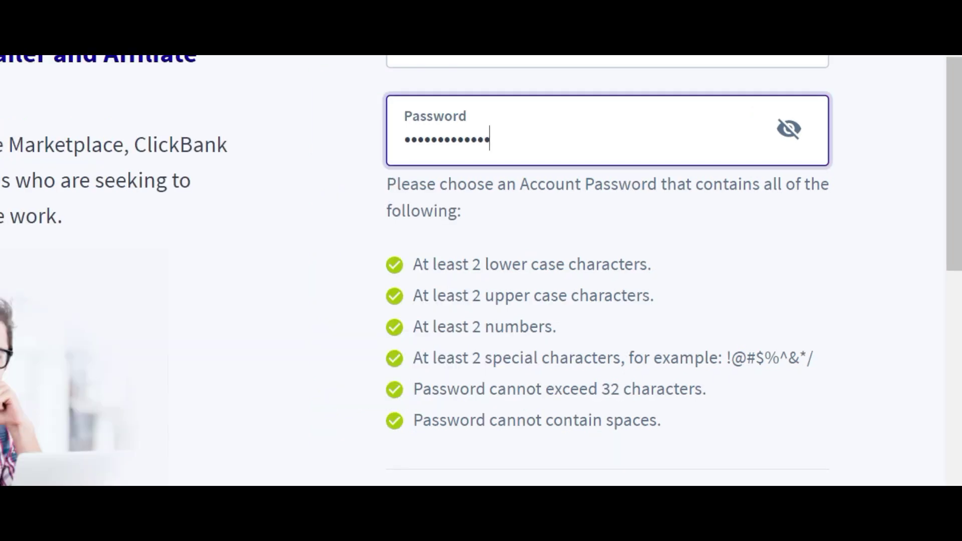
left_click_drag(954, 200, 953, 287)
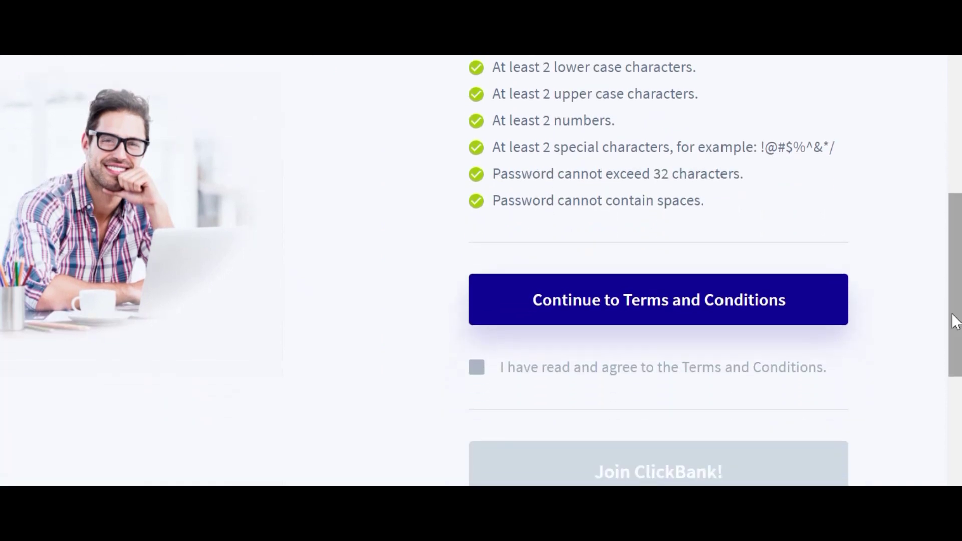
- Read and accept the Terms and Conditions, then submit with Join ClickBank!
left_click(670, 304)
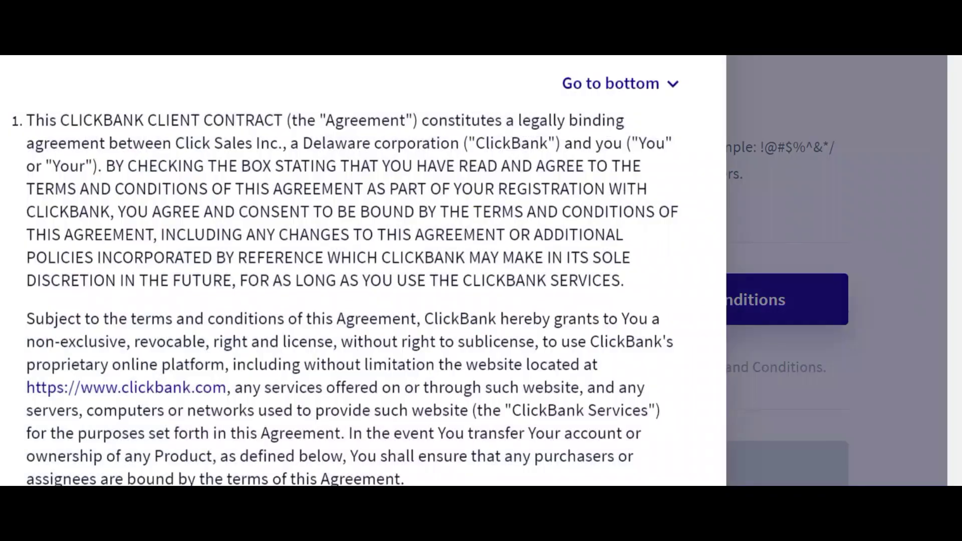
scroll(957, 89, "down", 2)
left_click_drag(957, 85, 957, 482)
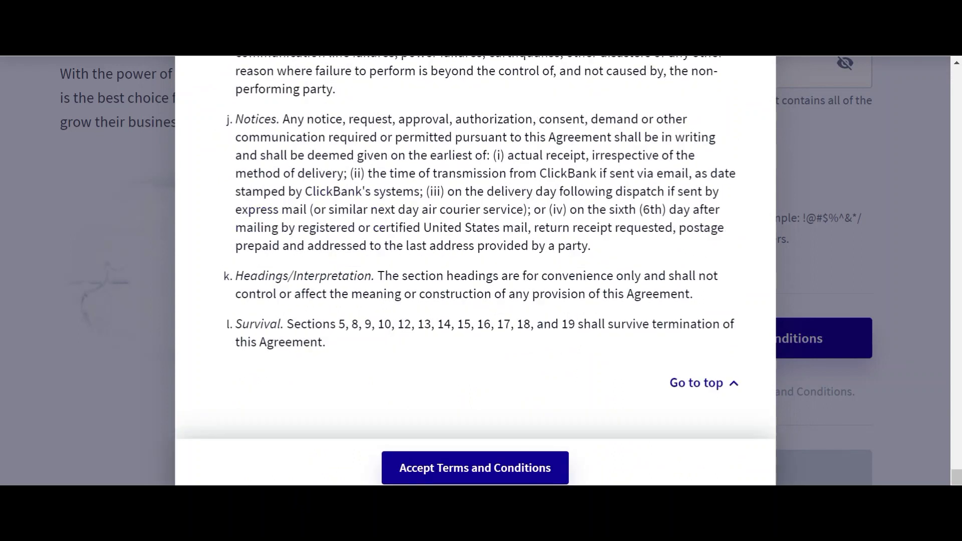
left_click(474, 469)
scroll(2, 436, "down", 4)
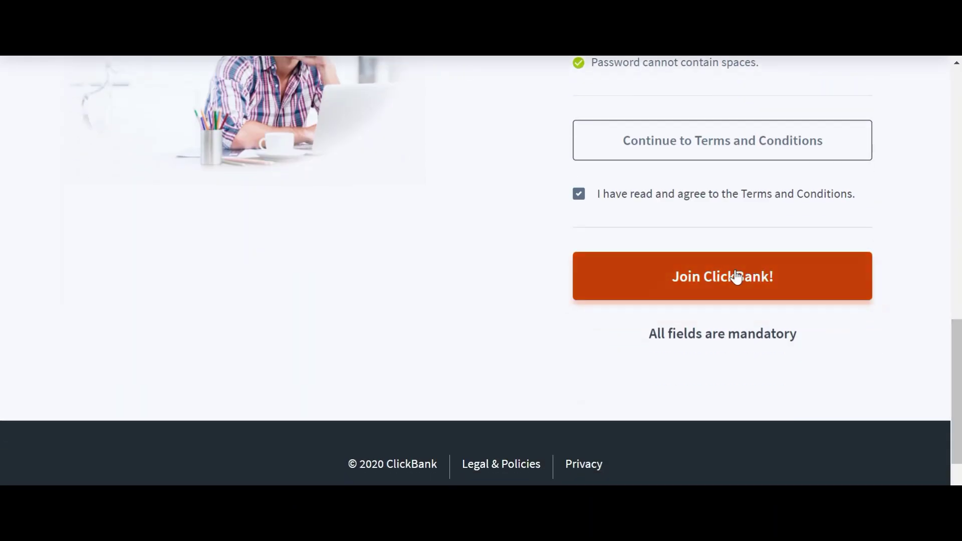
left_click(737, 276)
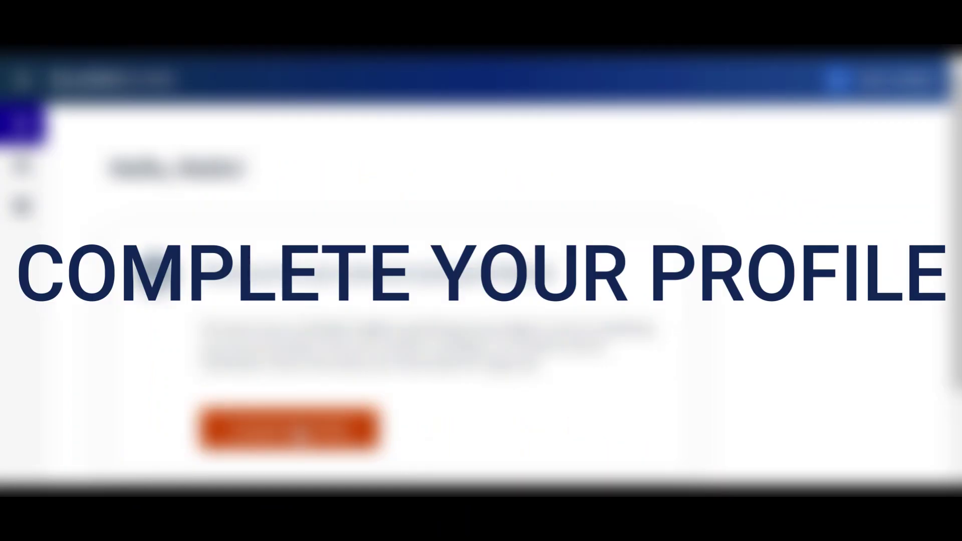
- In Complete My Profile, set 'I want to...' to 'Promote products as an affiliate' and choose a revenue option
left_click(300, 433)
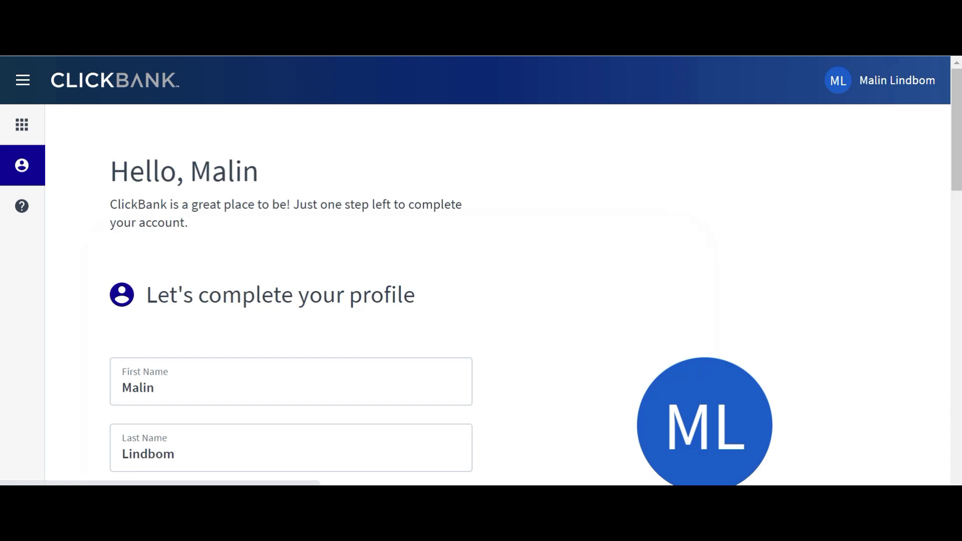
scroll(481, 301, "down", 3)
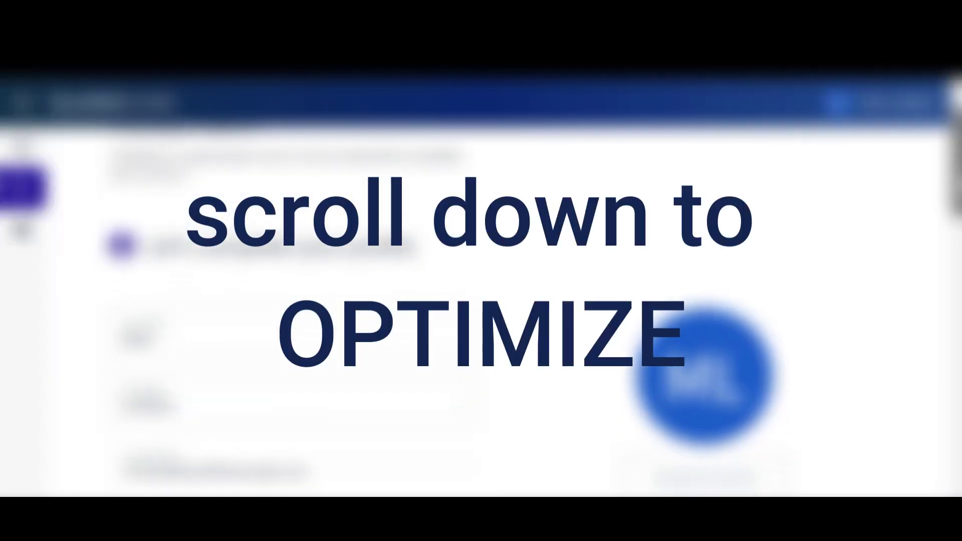
scroll(697, 412, "down", 5)
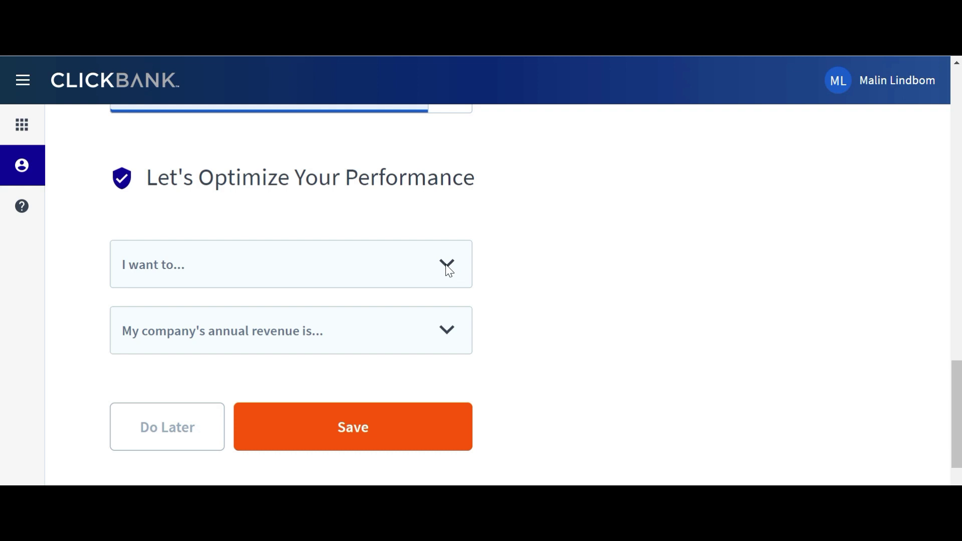
left_click(448, 266)
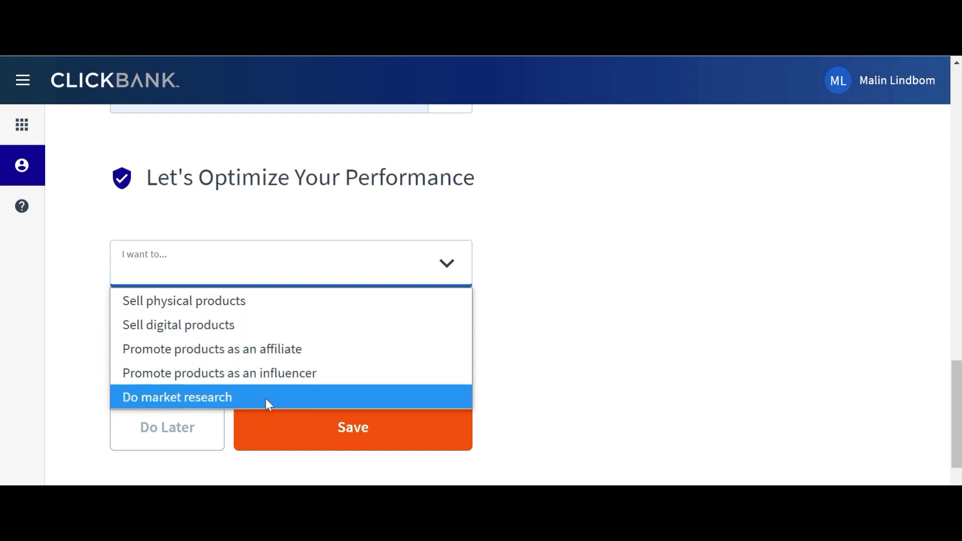
left_click(274, 351)
left_click(393, 337)
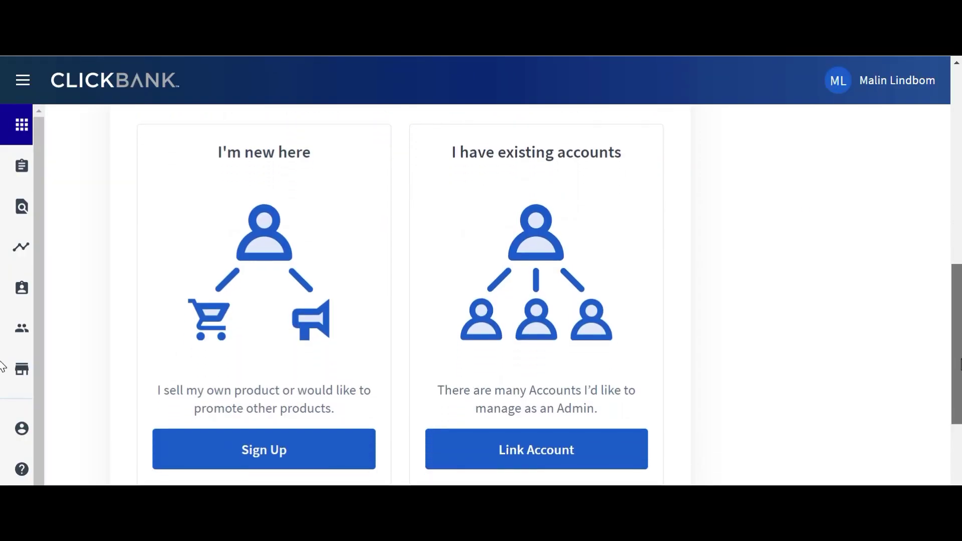
- Create a new account of type Affiliate under a chosen nickname
left_click(259, 437)
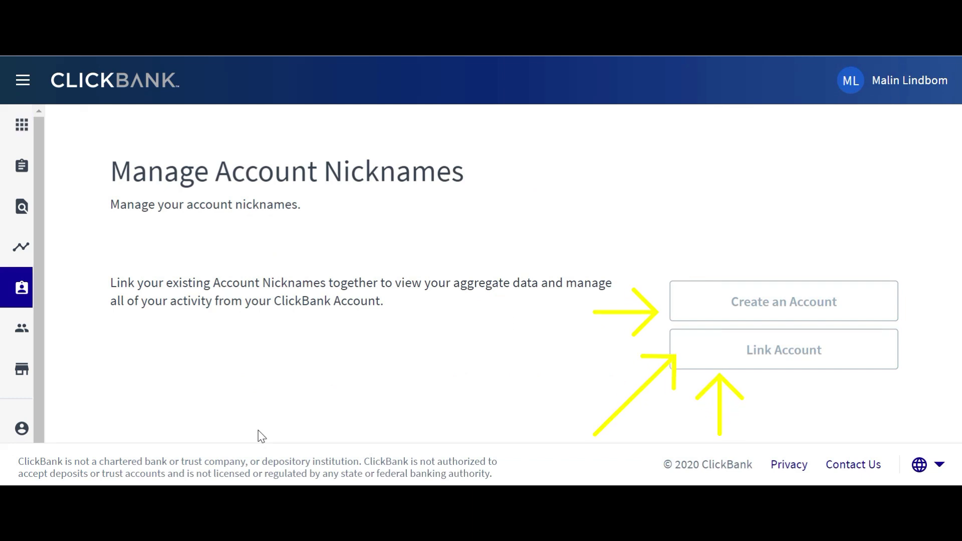
left_click(787, 302)
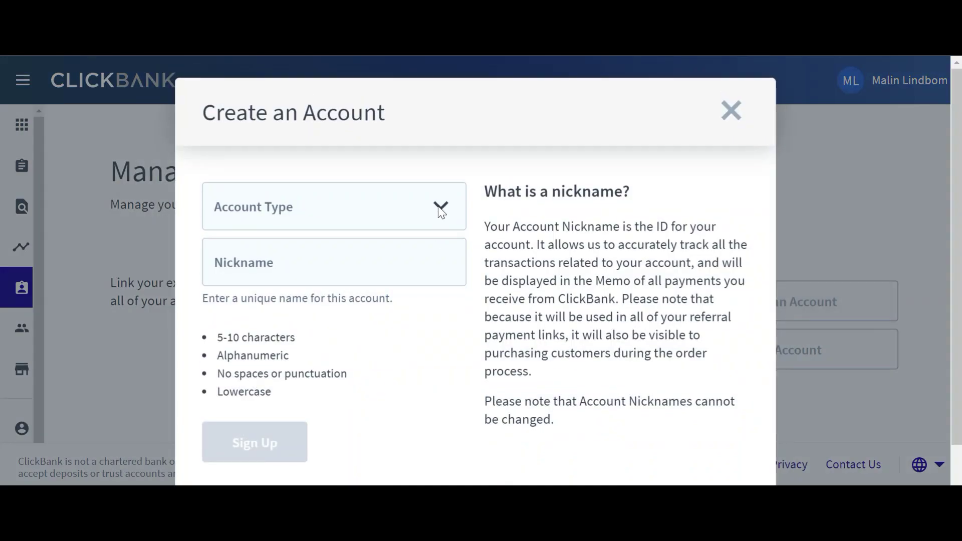
left_click(439, 206)
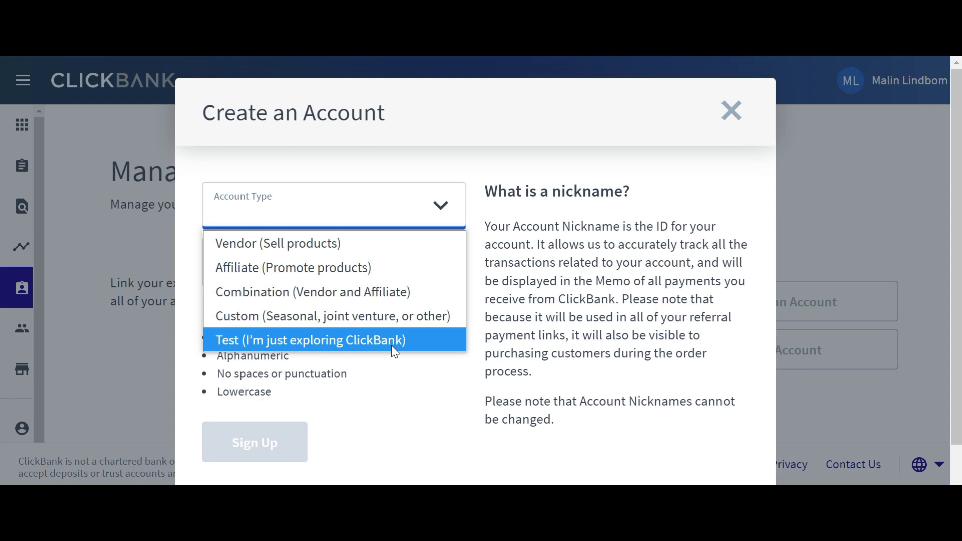
left_click(349, 275)
left_click(346, 271)
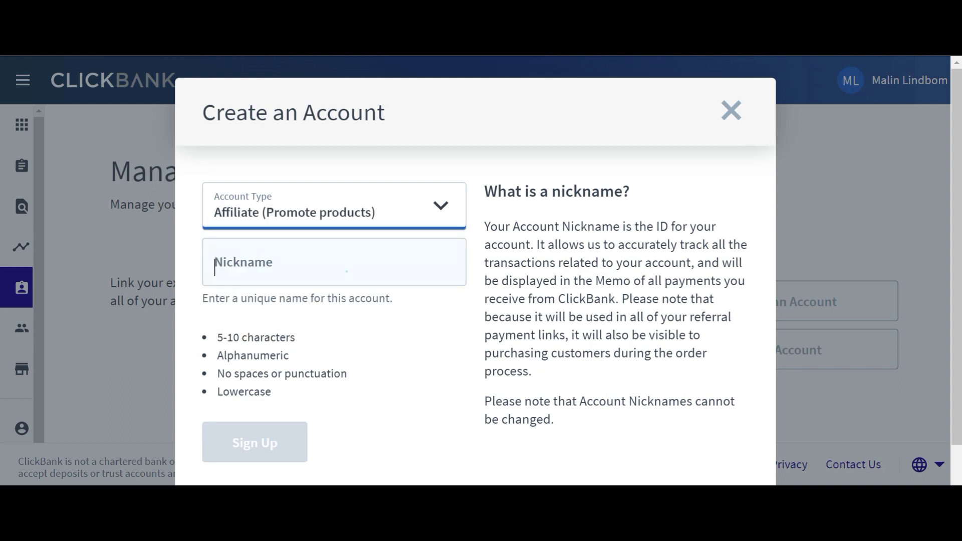
type("malin")
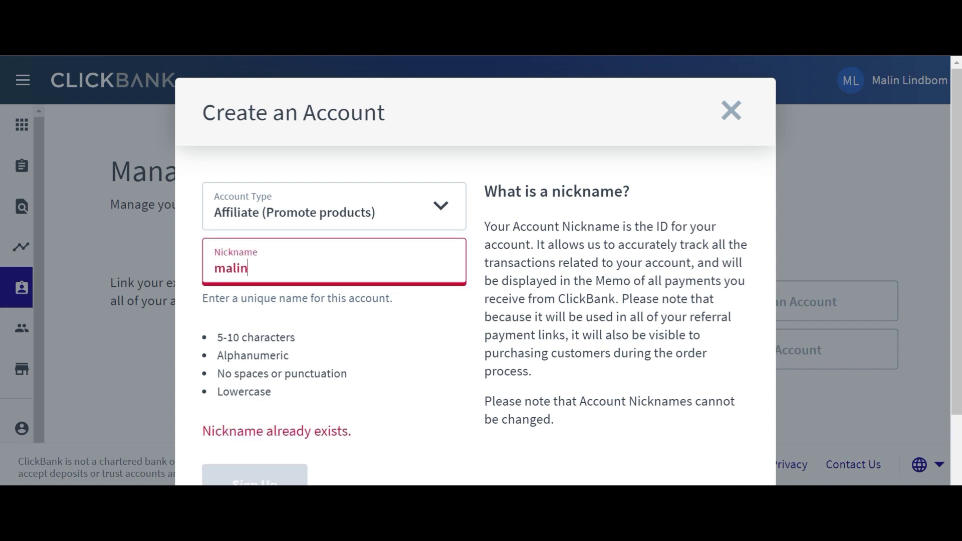
type("li")
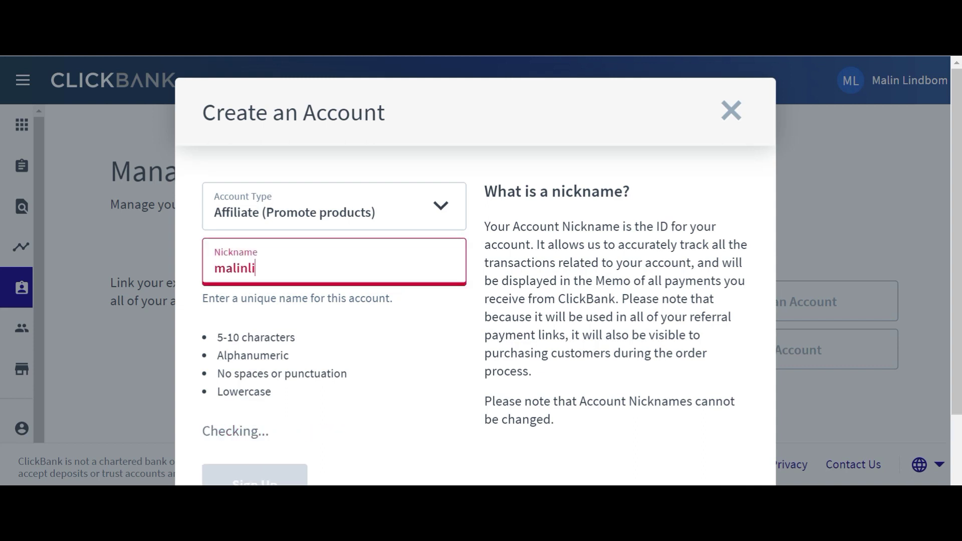
type("nd")
left_click(260, 482)
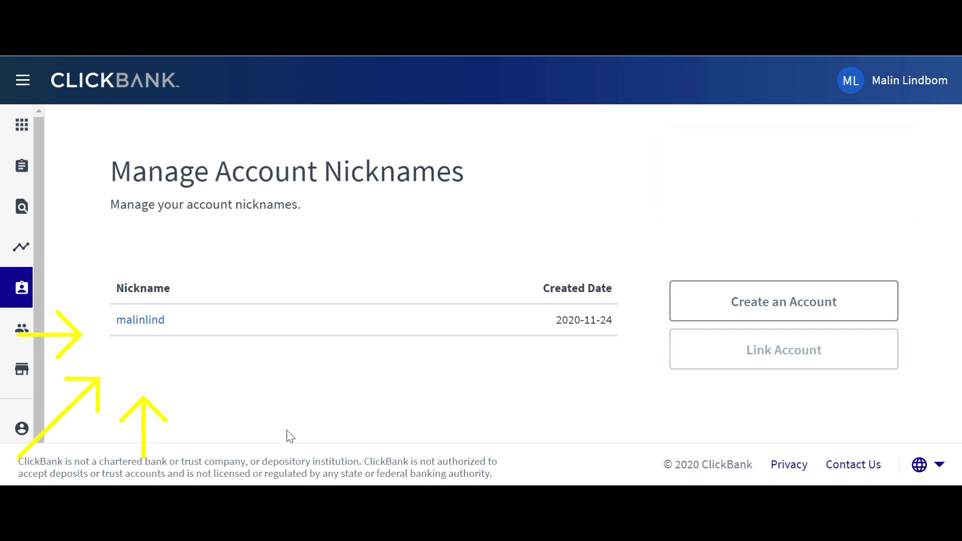
- Open the new affiliate account's Account Settings and edit its Payment Information
left_click(141, 321)
scroll(2, 292, "down", 3)
scroll(2, 291, "down", 1)
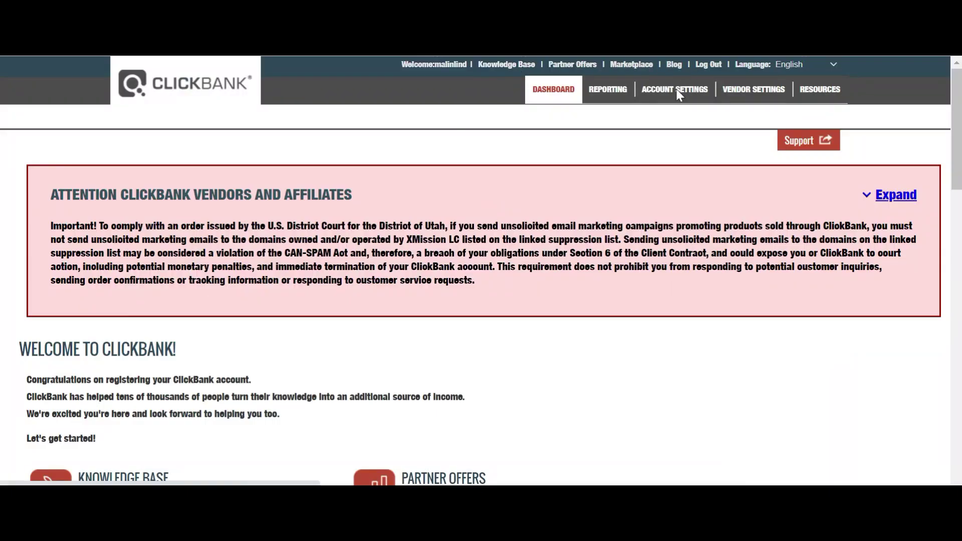
left_click(675, 88)
scroll(679, 96, "down", 10)
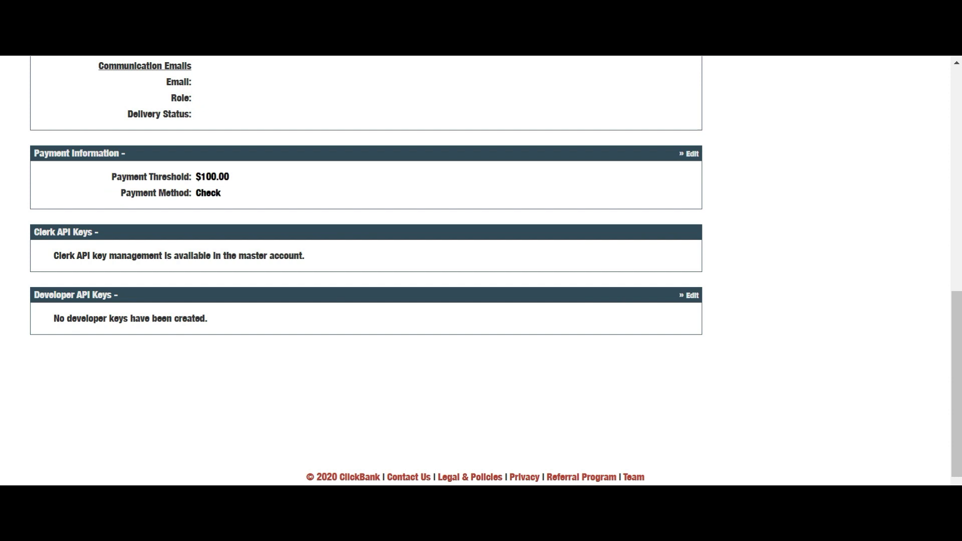
left_click(692, 154)
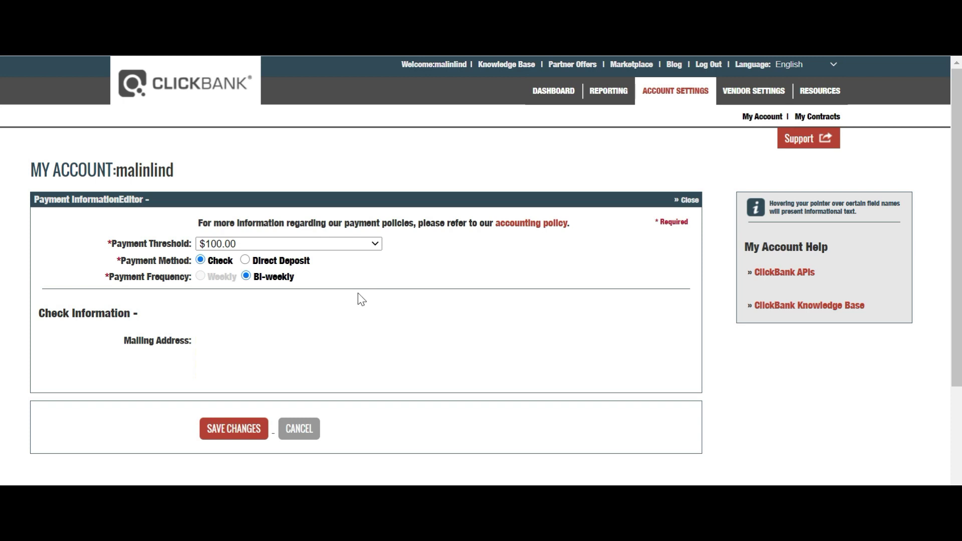
- Set the payment threshold to $10.00, switch to Direct Deposit, and select the bank country
left_click(376, 245)
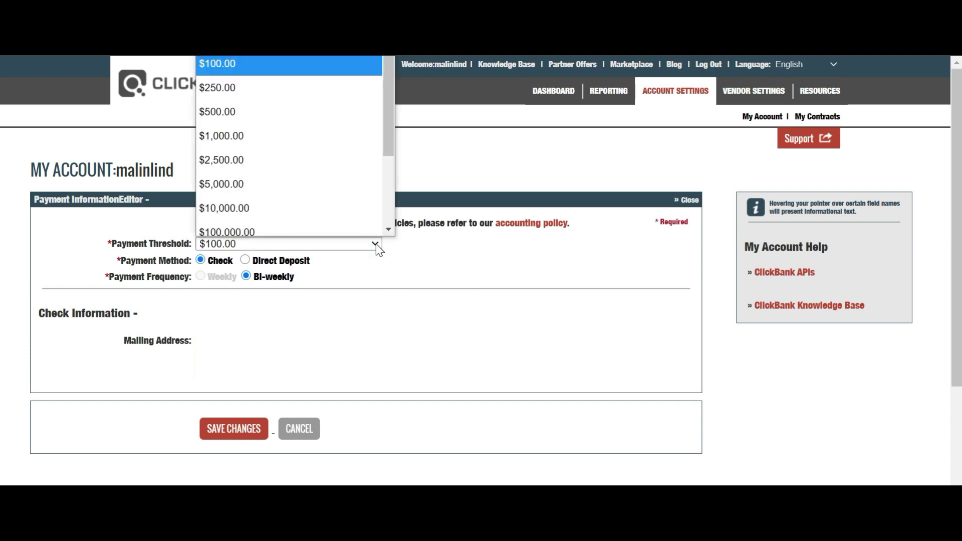
scroll(326, 105, "down", 1)
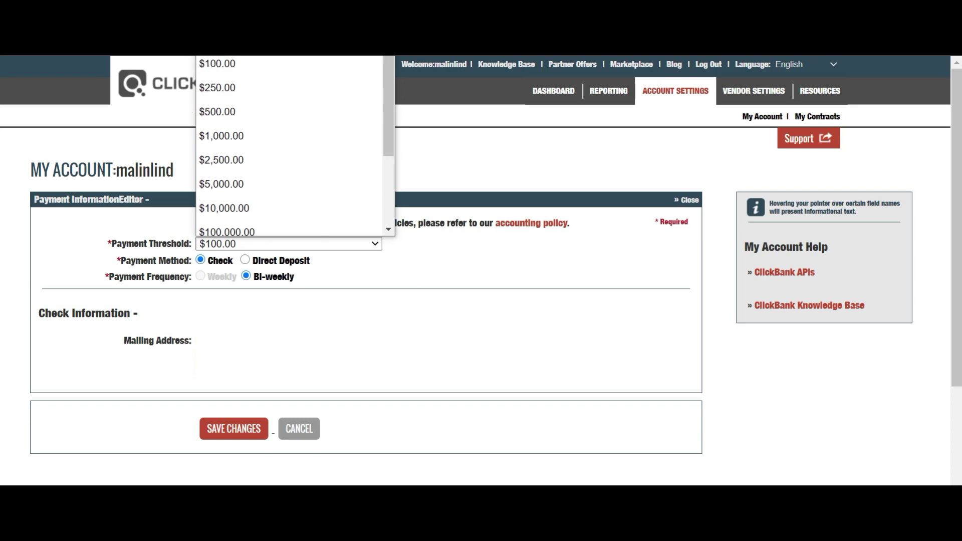
left_click(291, 39)
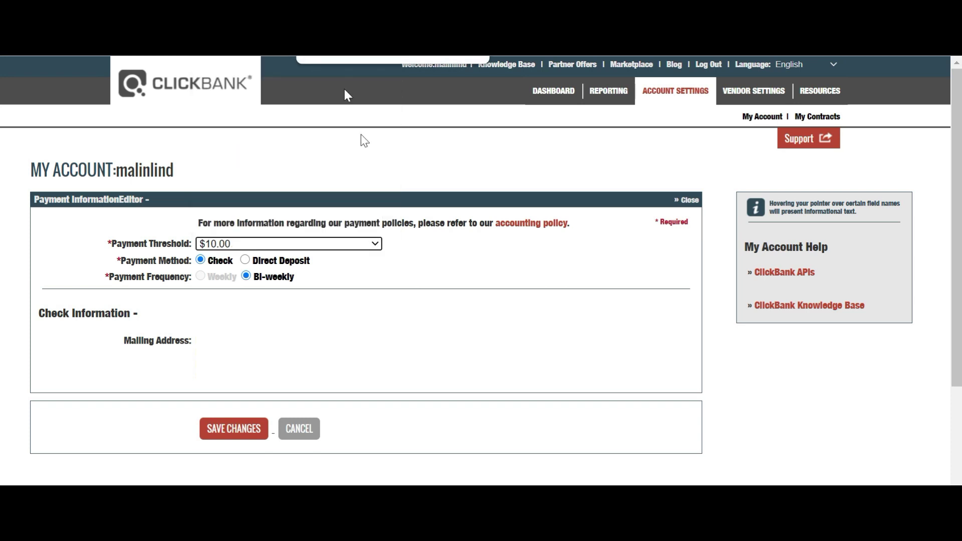
left_click(245, 261)
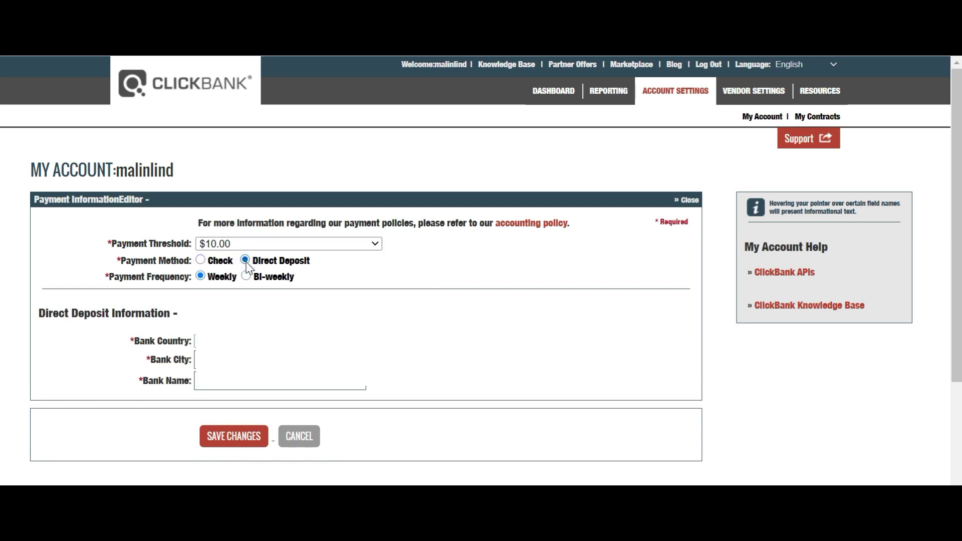
left_click(374, 342)
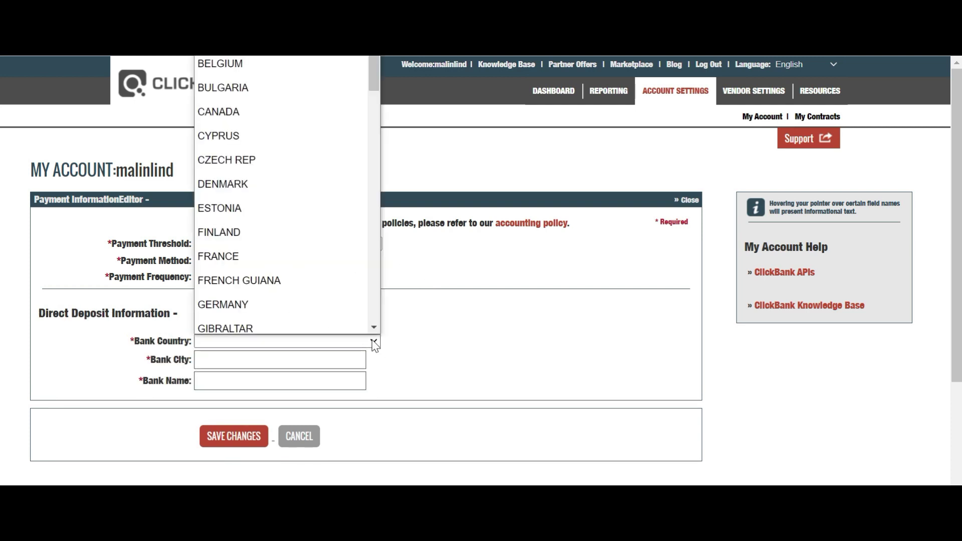
key("s")
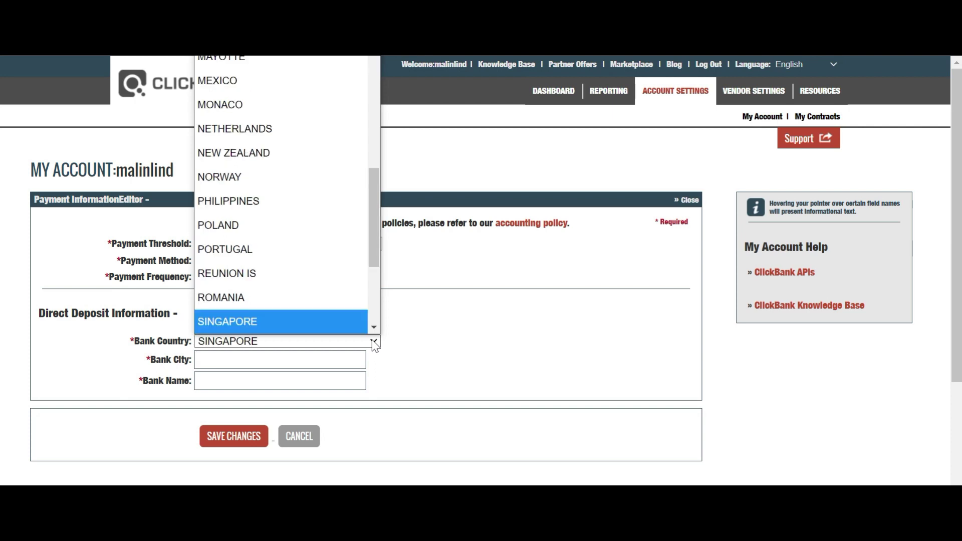
left_click(374, 314)
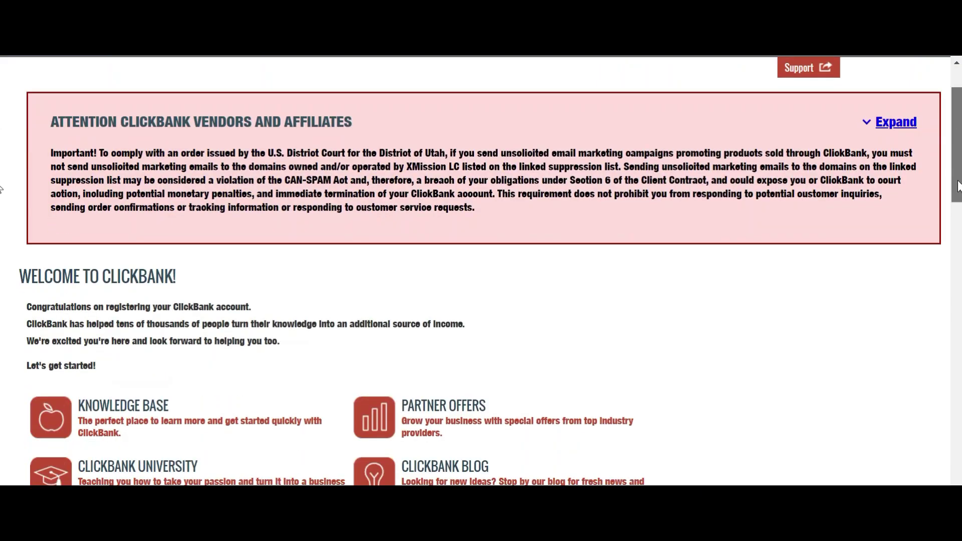
- Go to the ClickBank Marketplace from the top navigation bar
scroll(957, 219, "down", 3)
left_click_drag(957, 219, 953, 153)
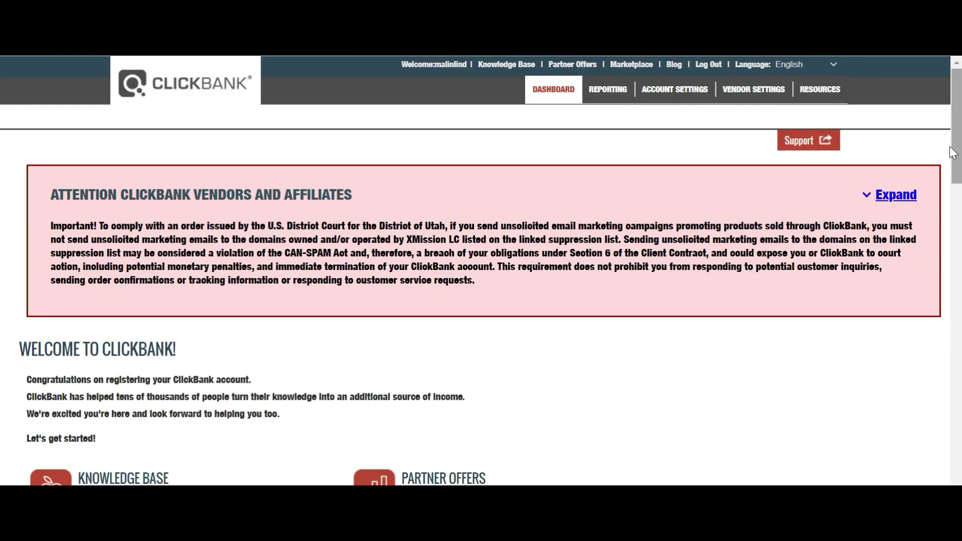
left_click(631, 64)
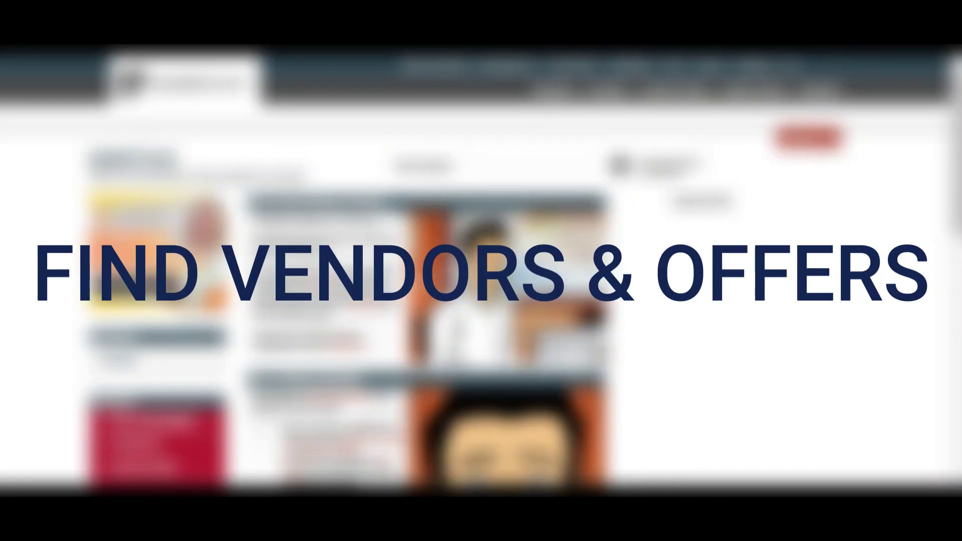
- List the products in the HEALTH & FITNESS > Diets & Weight Loss category
scroll(481, 271, "down", 4)
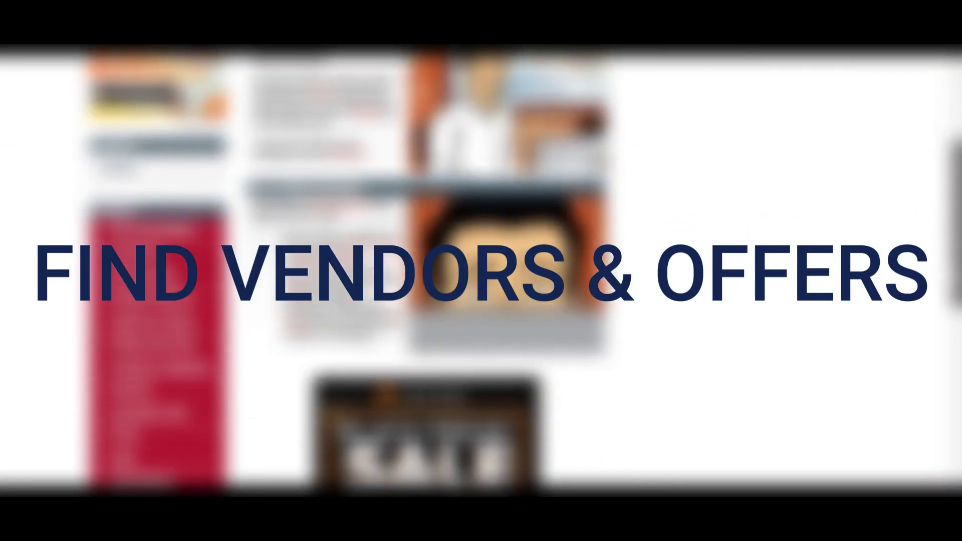
scroll(949, 316, "down", 3)
left_click_drag(948, 311, 946, 326)
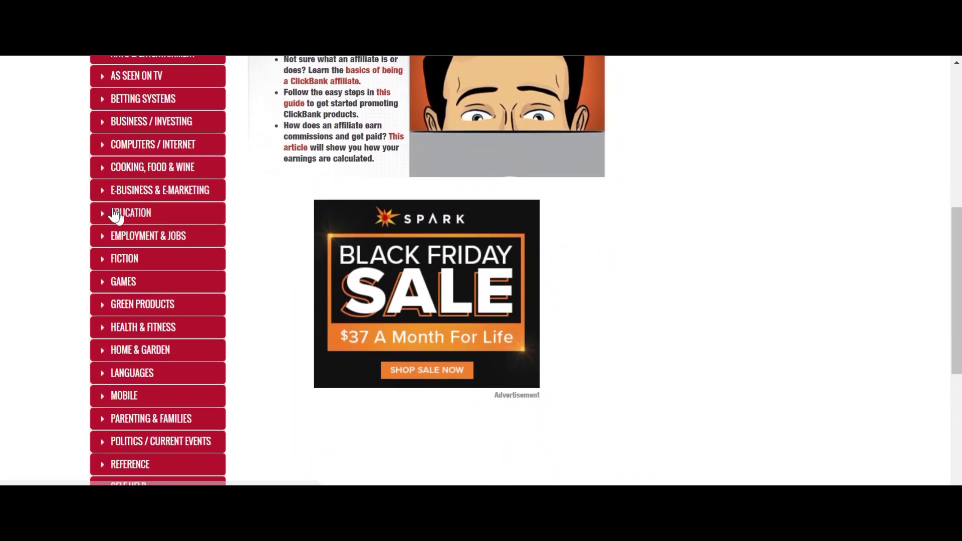
left_click(103, 197)
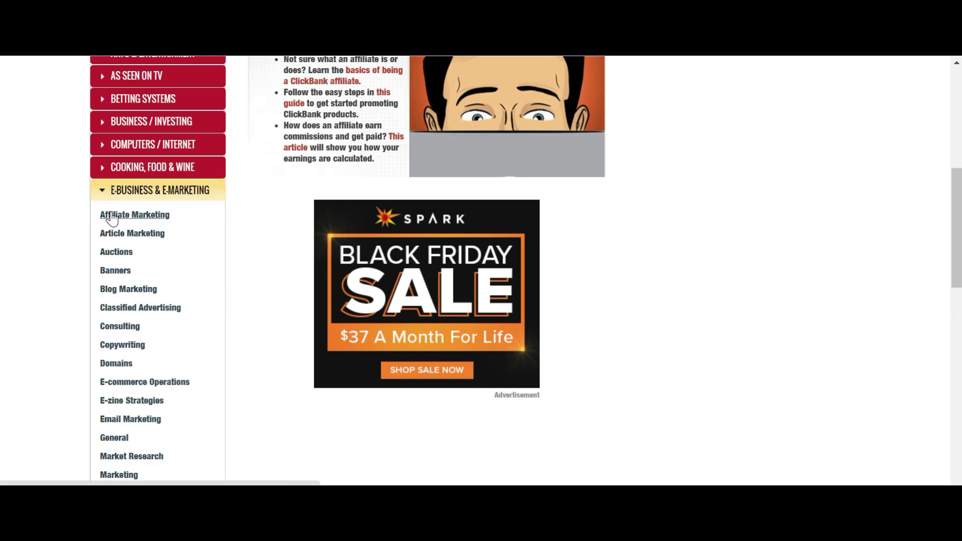
left_click(102, 195)
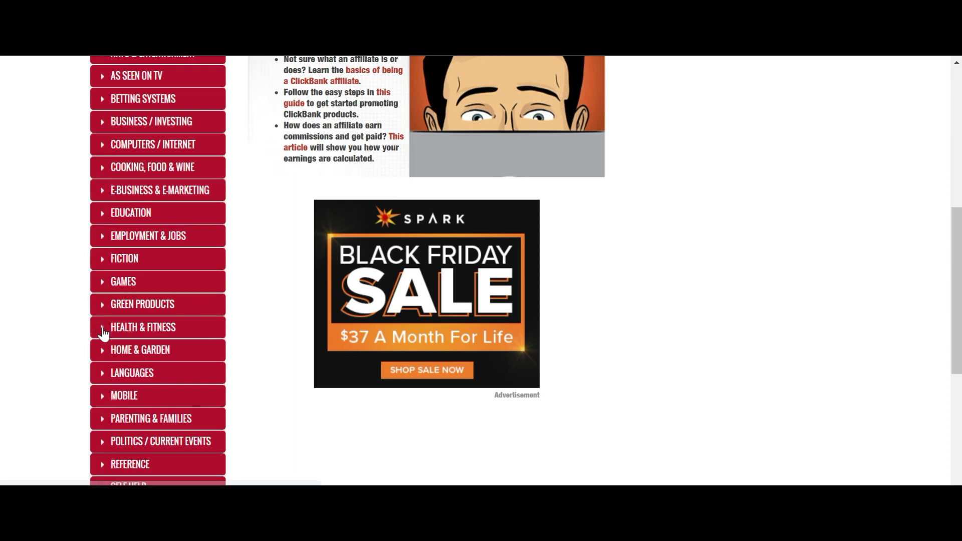
left_click(103, 333)
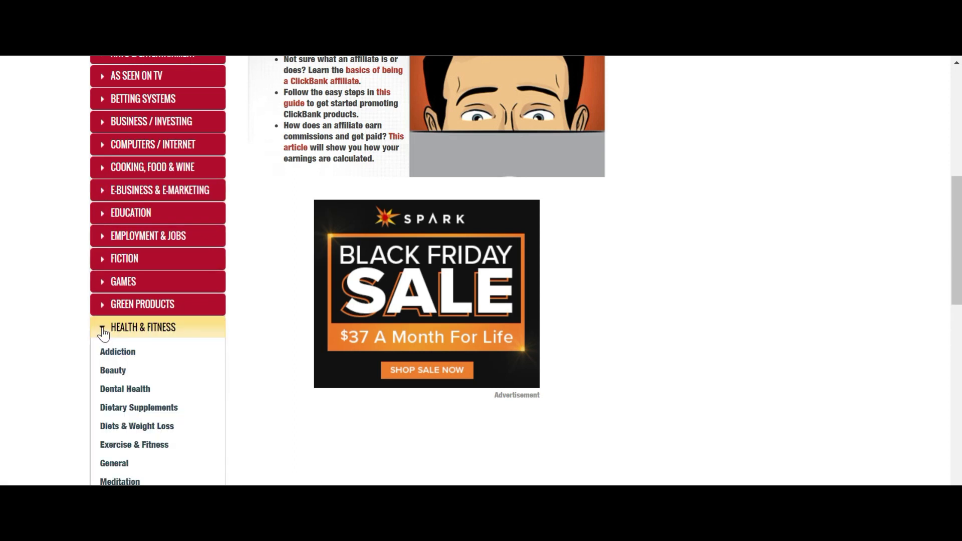
left_click(141, 427)
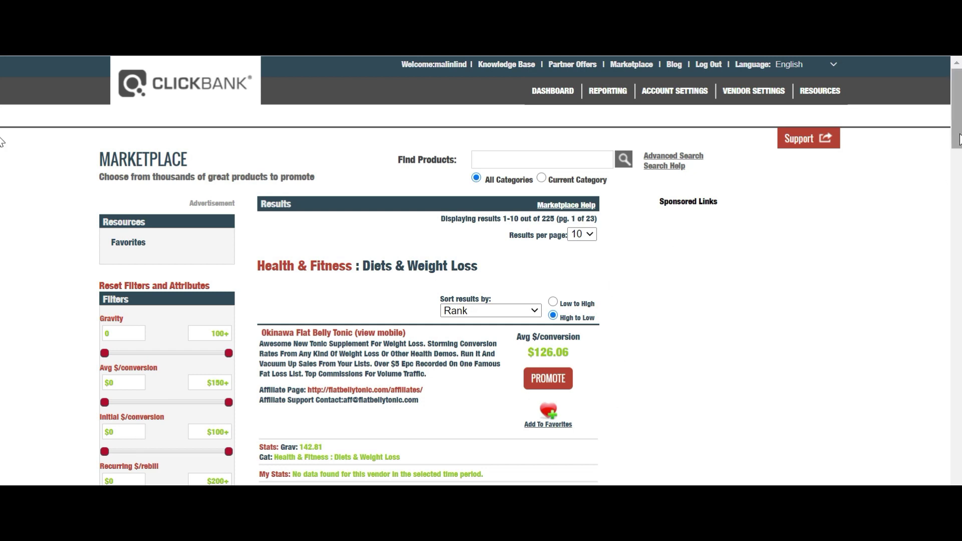
- Sort the results by Avg $/conversion
scroll(959, 139, "down", 2)
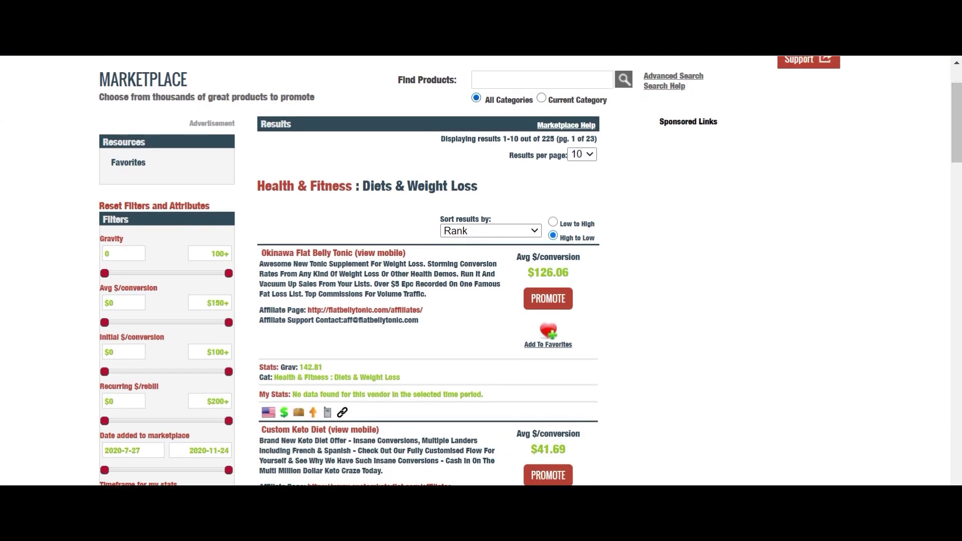
left_click(489, 229)
left_click(498, 271)
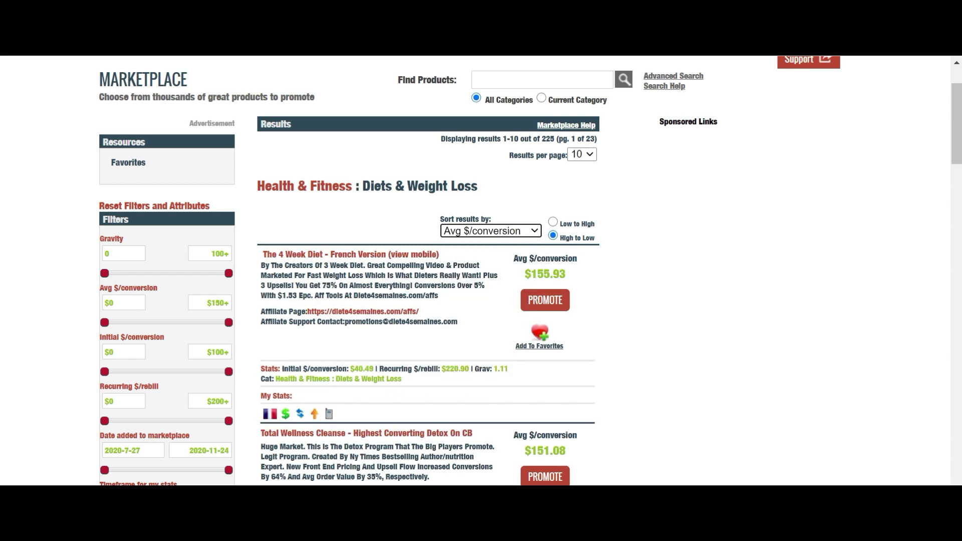
- Tick the Recurring billing and English language attribute filters, leaving 77 products
left_click_drag(954, 140, 959, 217)
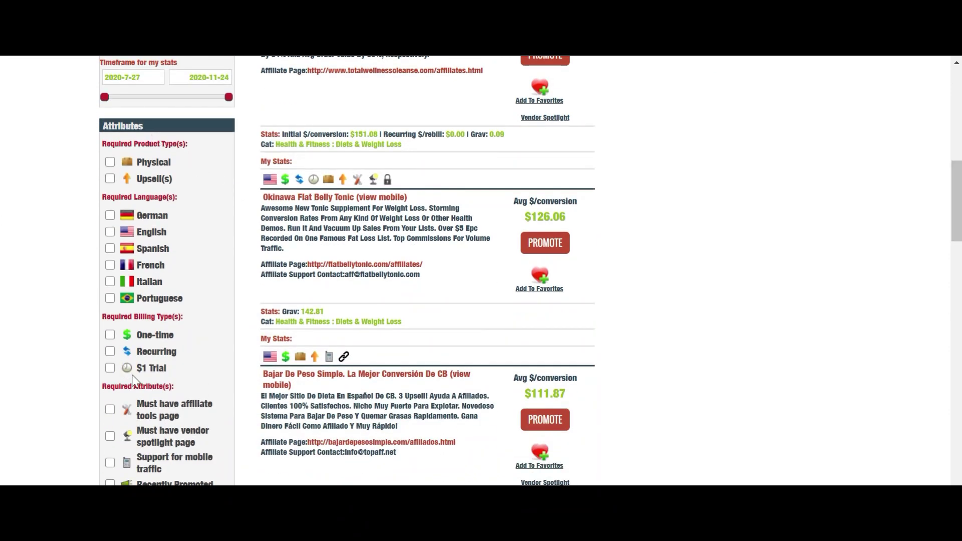
left_click(110, 352)
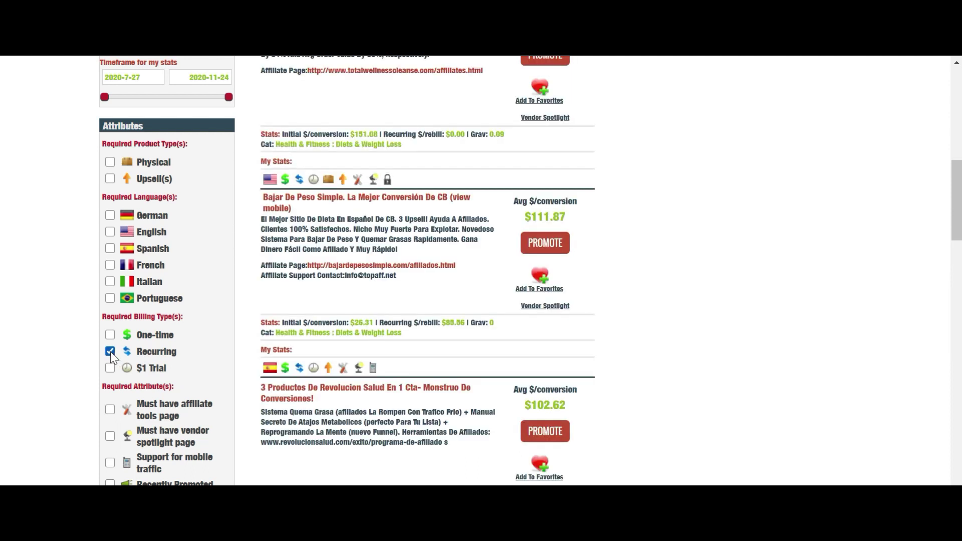
left_click(110, 232)
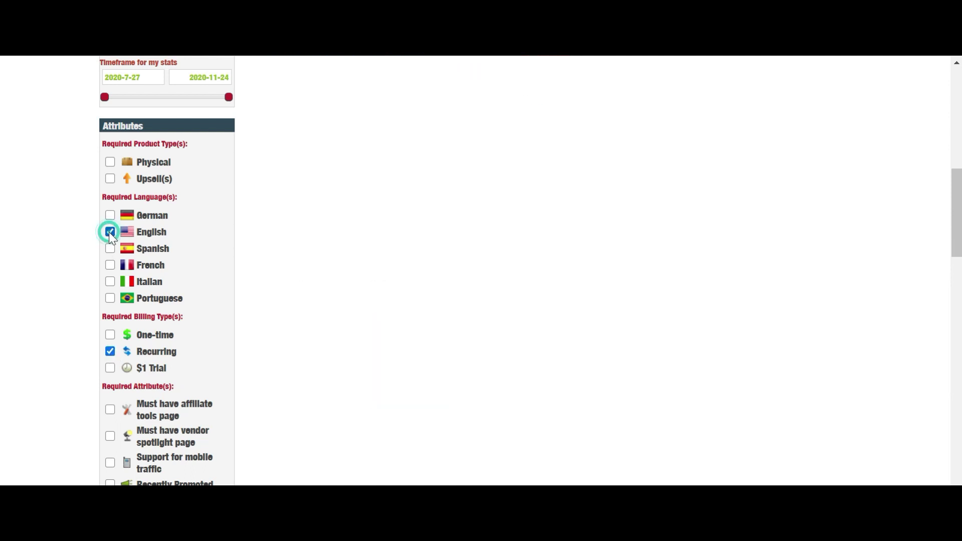
scroll(912, 143, "up", 5)
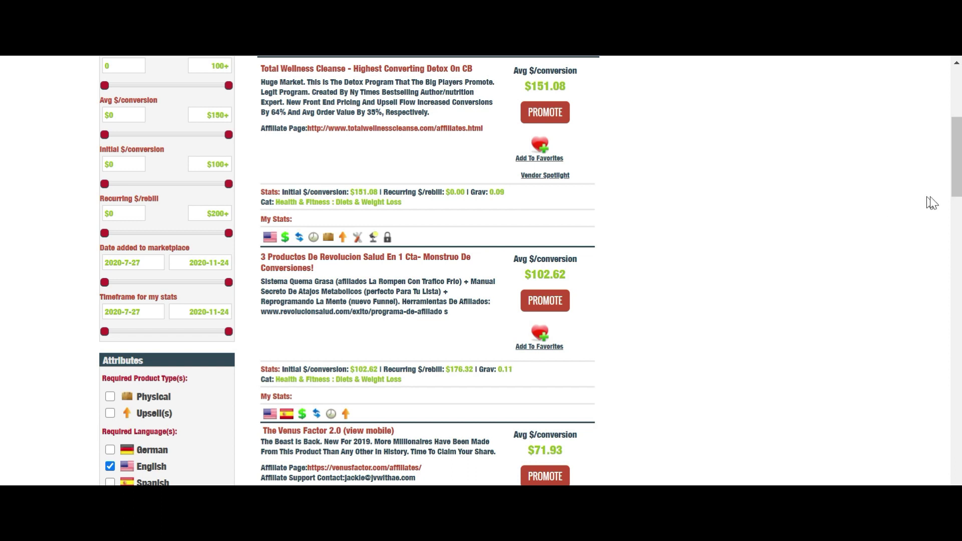
left_click_drag(951, 184, 954, 241)
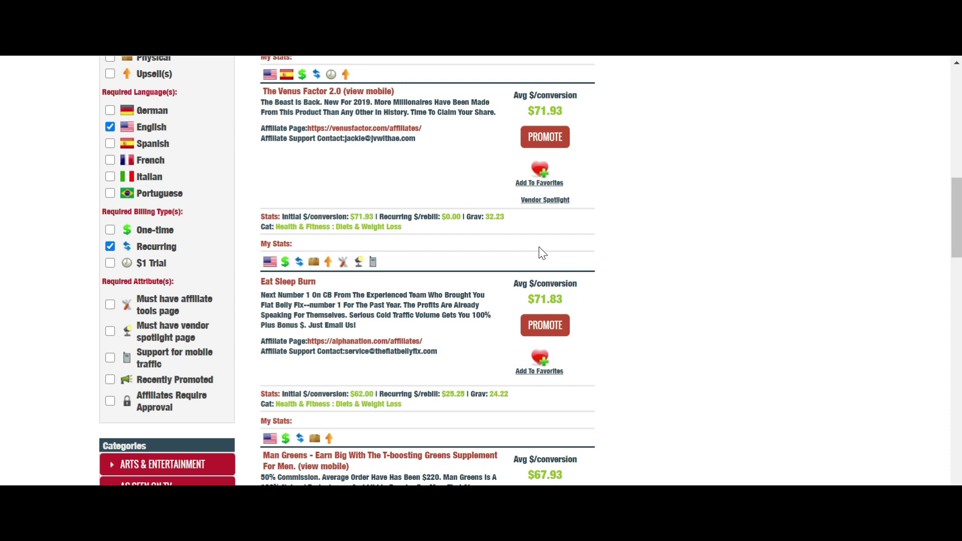
left_click(956, 301)
left_click_drag(957, 301, 946, 111)
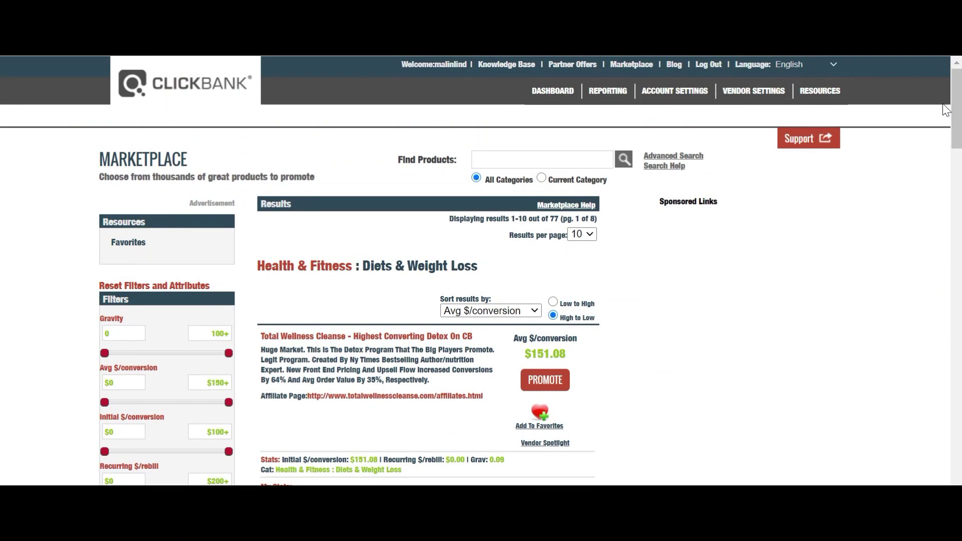
- Sort the filtered results by Gravity and scroll through them
left_click(534, 310)
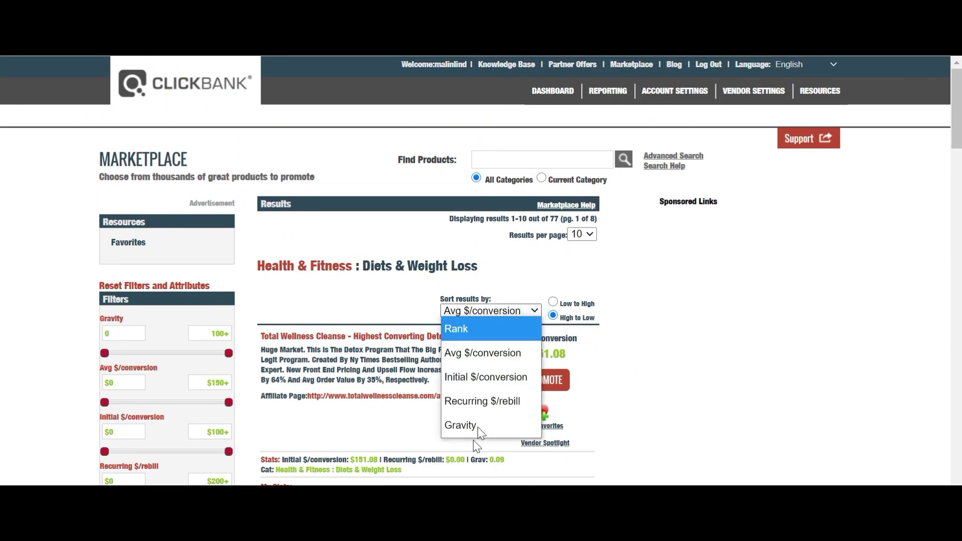
left_click(455, 428)
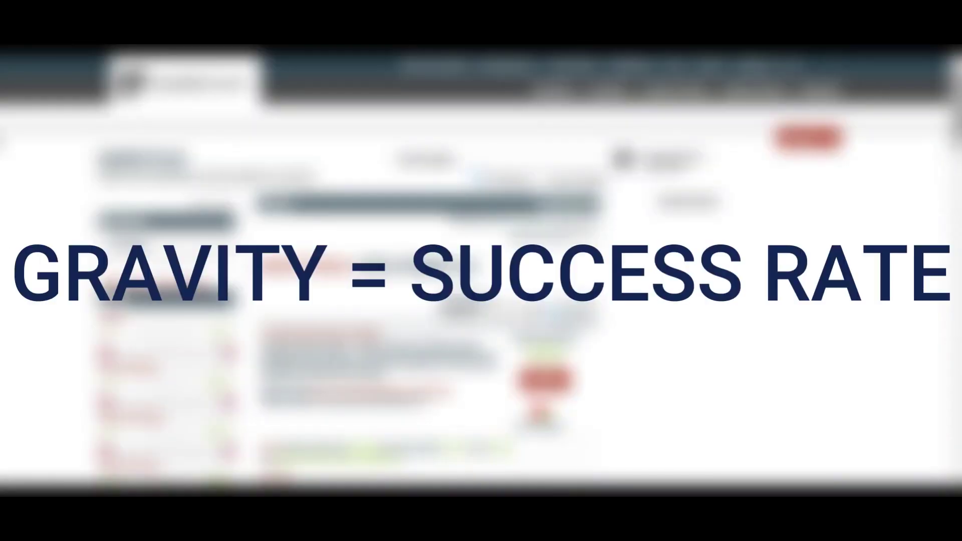
left_click_drag(958, 138, 958, 188)
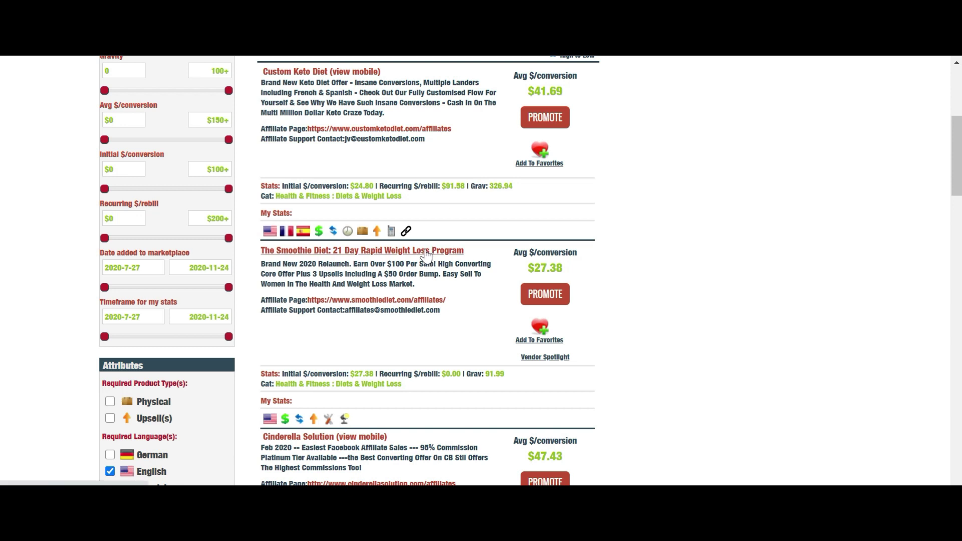
left_click(355, 72)
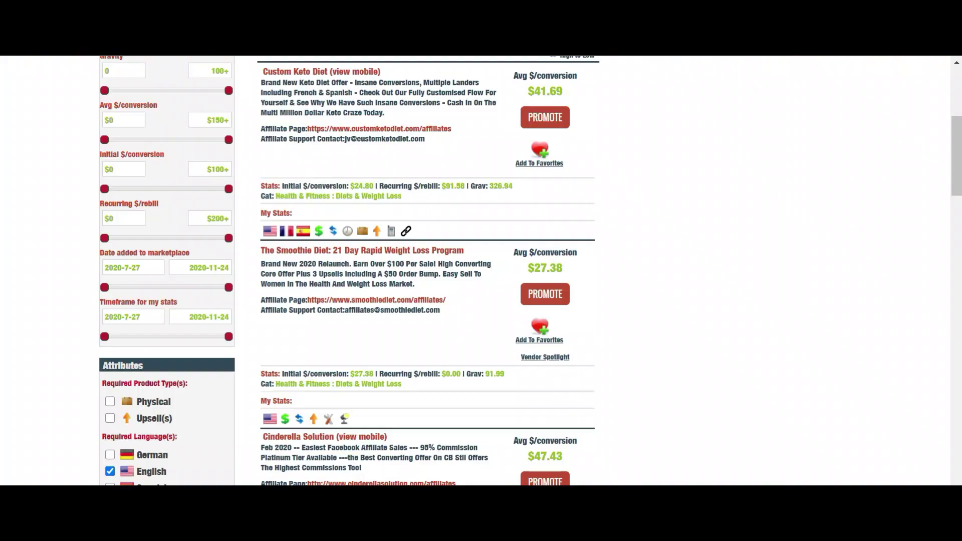
left_click(376, 253)
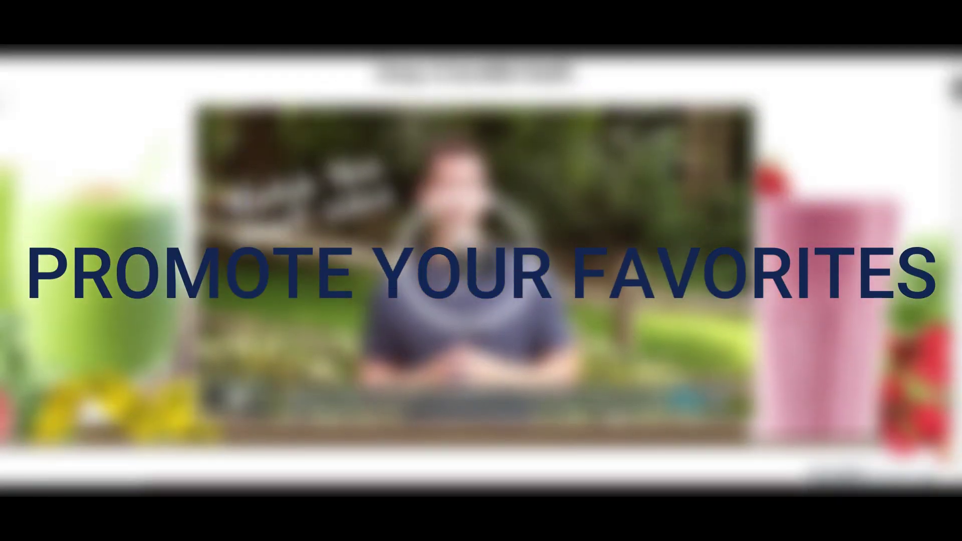
scroll(481, 270, "down", 5)
scroll(481, 270, "down", 2)
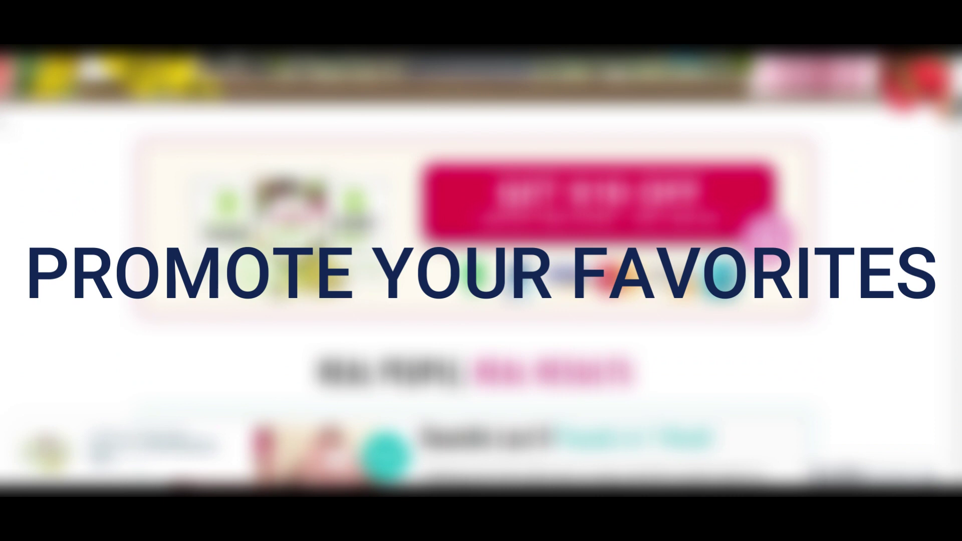
scroll(3, 131, "down", 4)
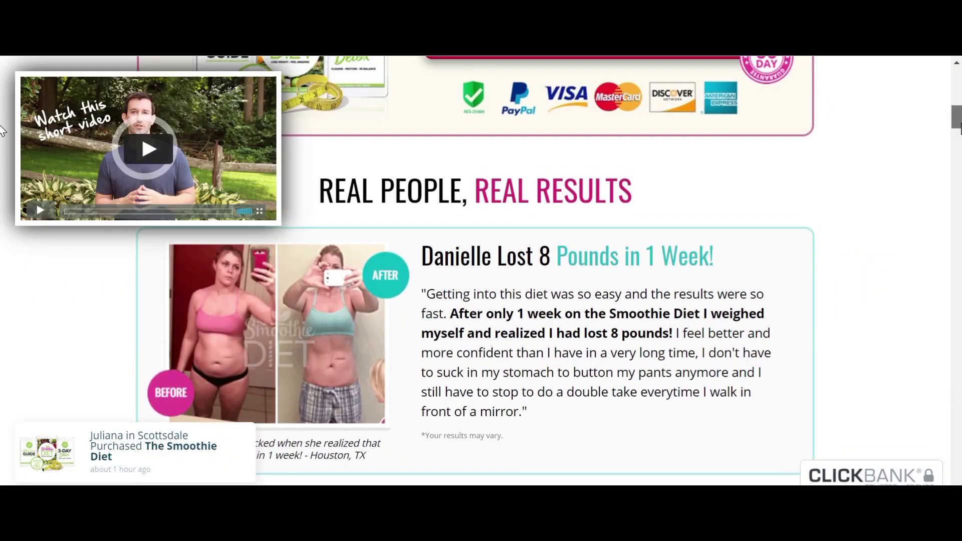
scroll(3, 135, "down", 3)
scroll(3, 140, "down", 5)
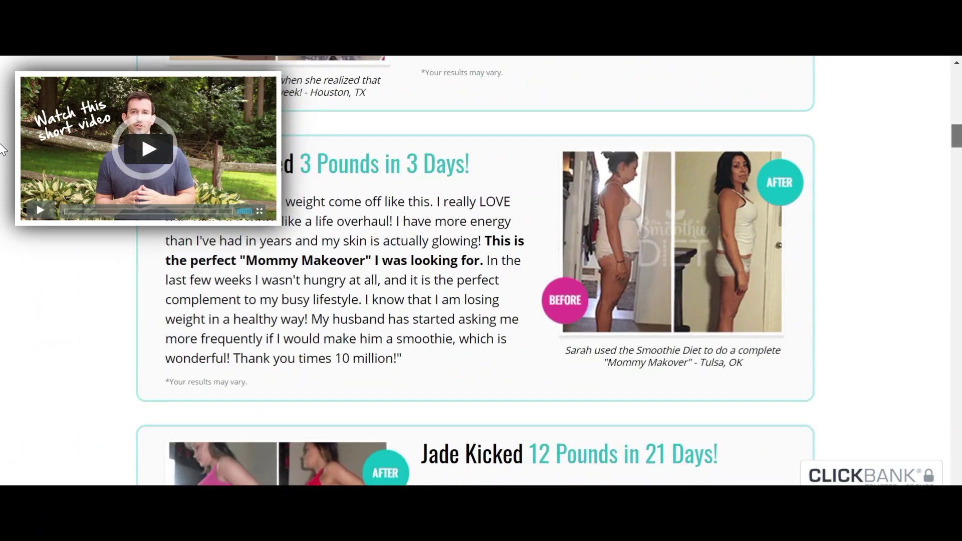
scroll(2, 177, "down", 6)
scroll(2, 177, "down", 2)
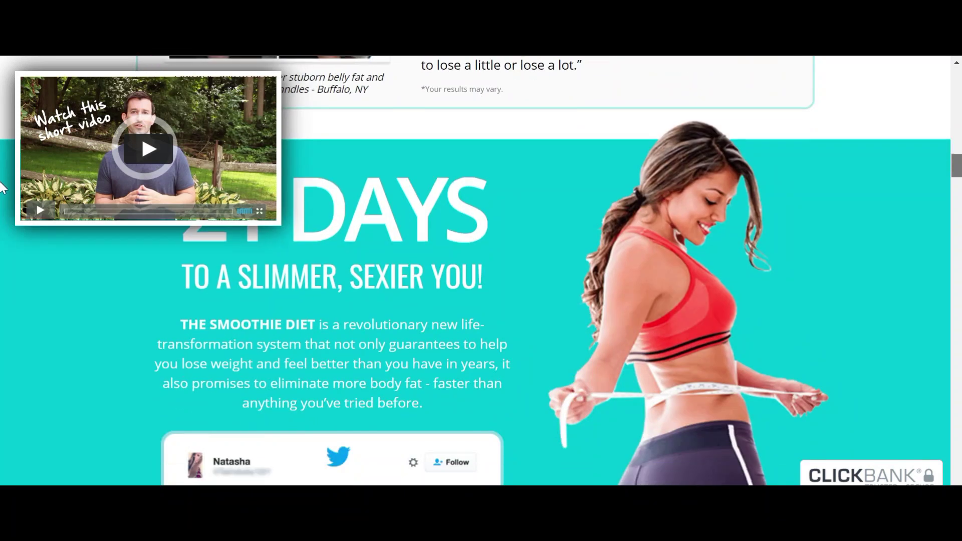
scroll(3, 190, "down", 8)
left_click_drag(957, 192, 952, 90)
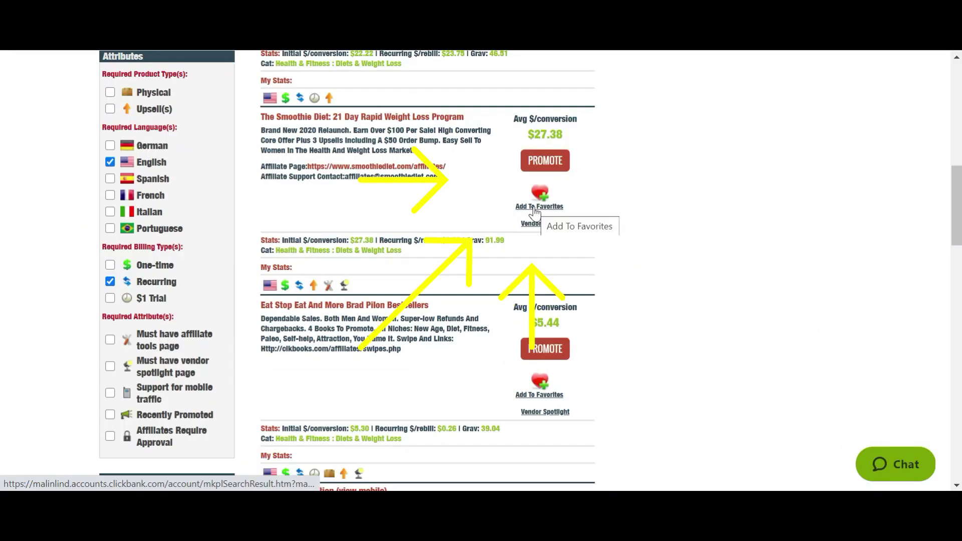
- Save The Smoothie Diet as a favorite and filter results to Favorites only
left_click(535, 208)
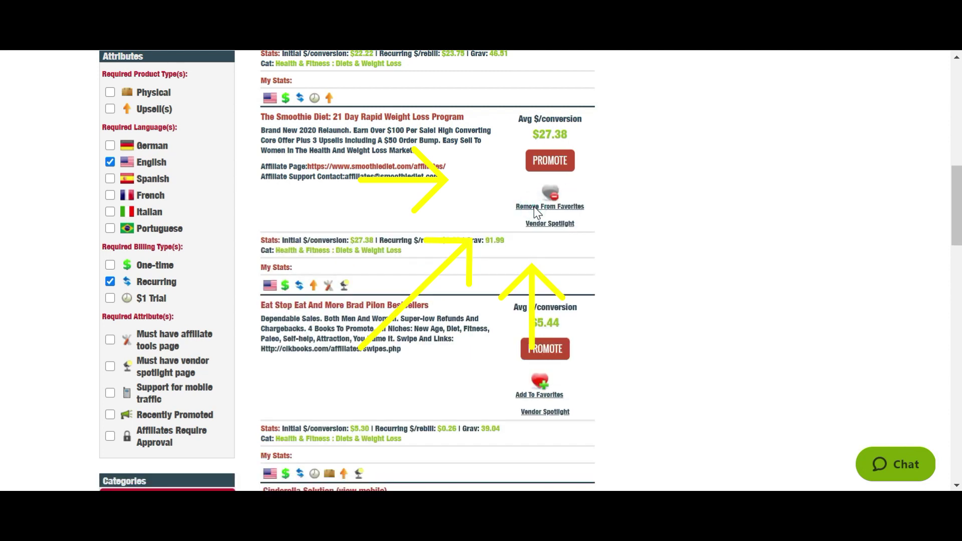
left_click_drag(958, 224, 952, 120)
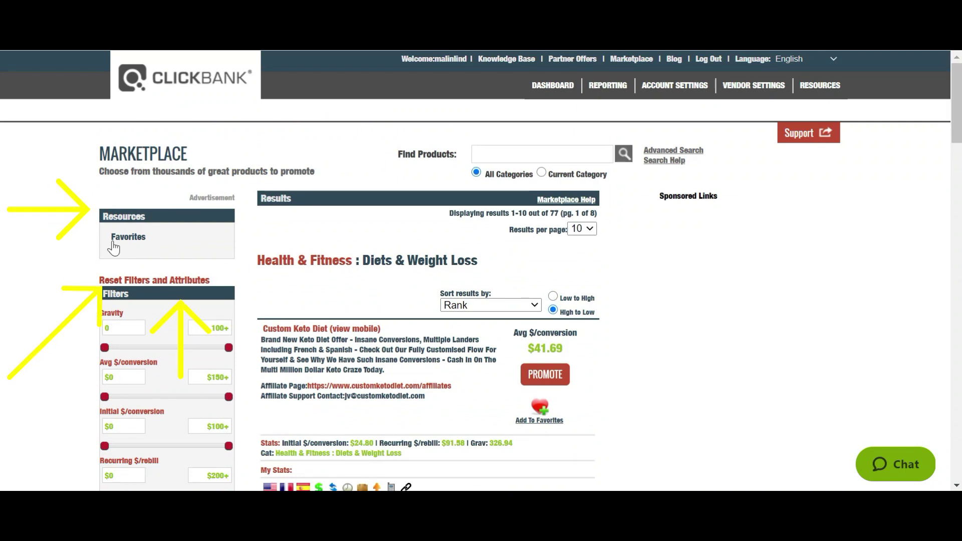
left_click(129, 238)
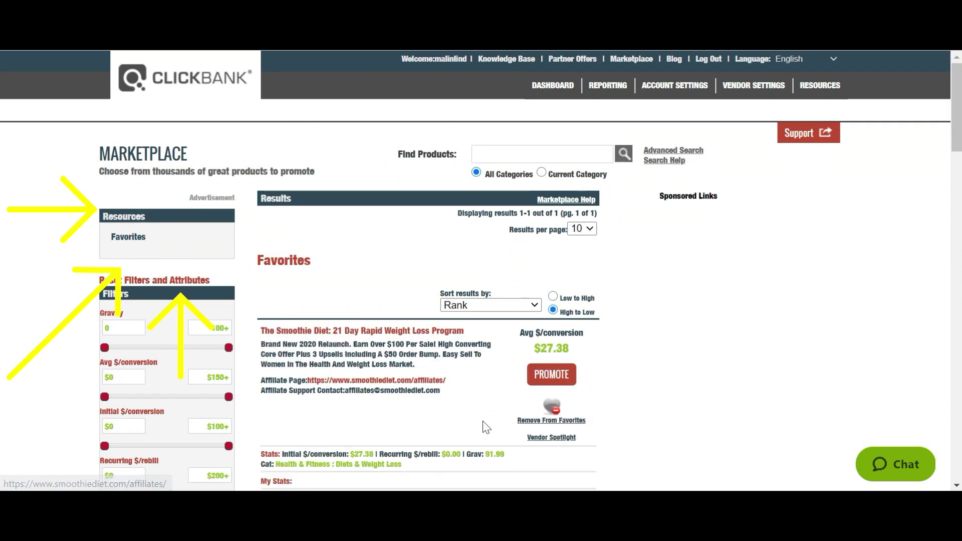
- Open The Smoothie Diet affiliate page, then browse its affiliate tools page
left_click(371, 382)
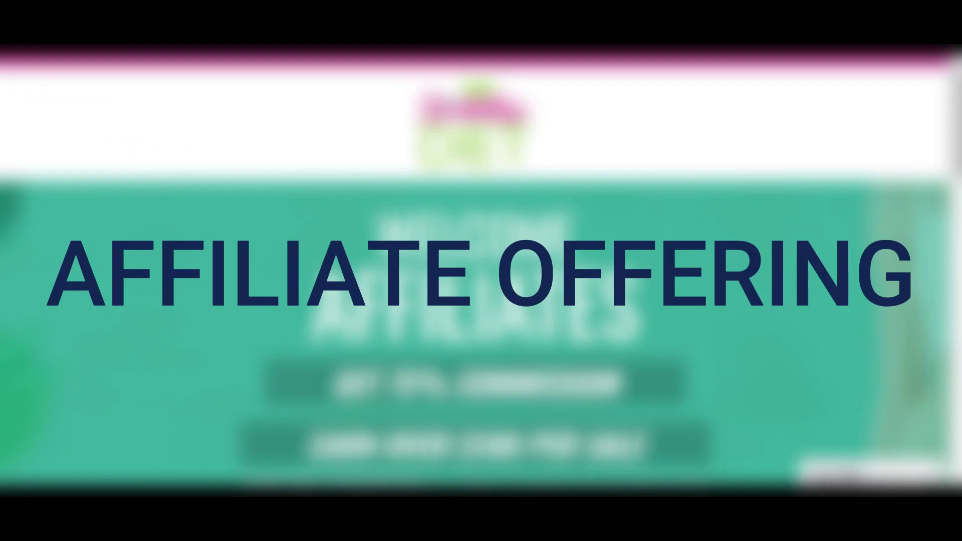
left_click_drag(956, 123, 957, 351)
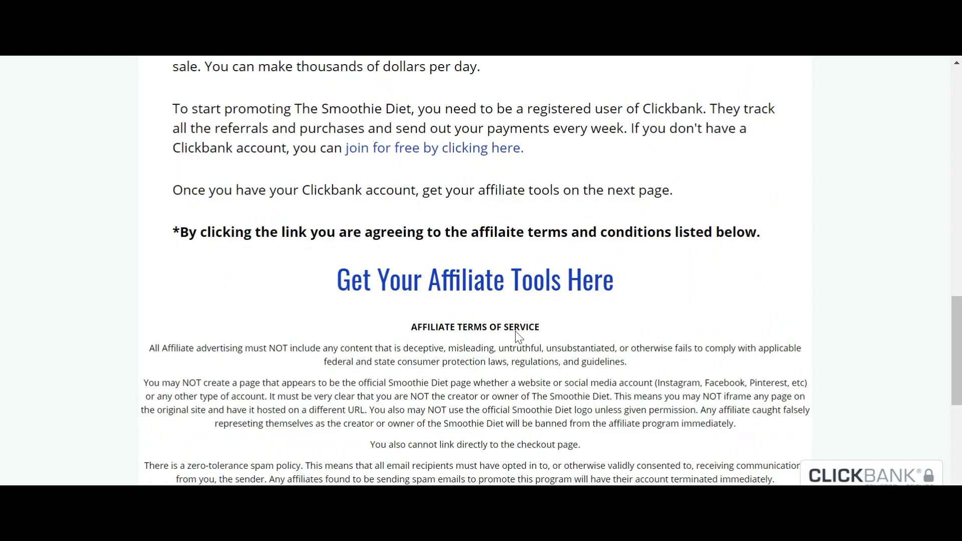
left_click(481, 282)
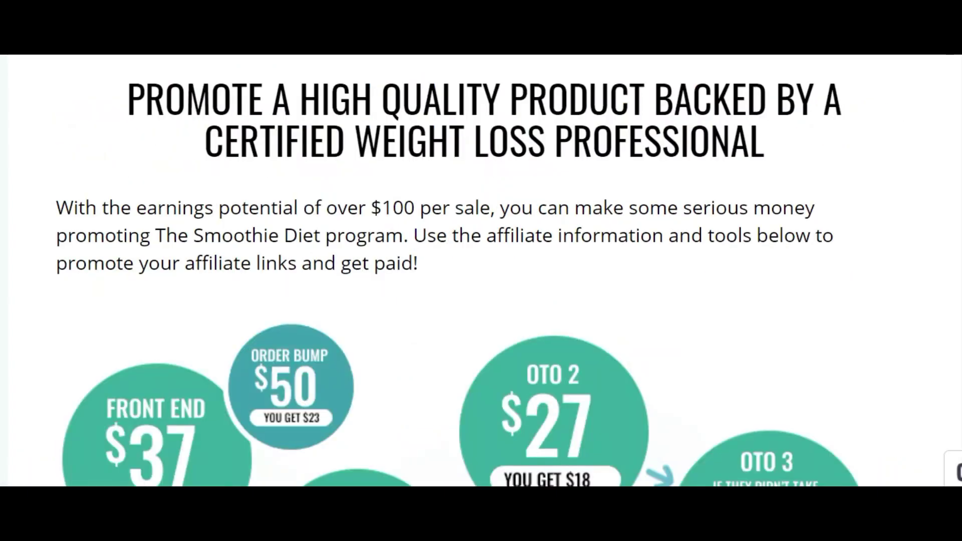
scroll(481, 271, "down", 15)
scroll(482, 271, "down", 3)
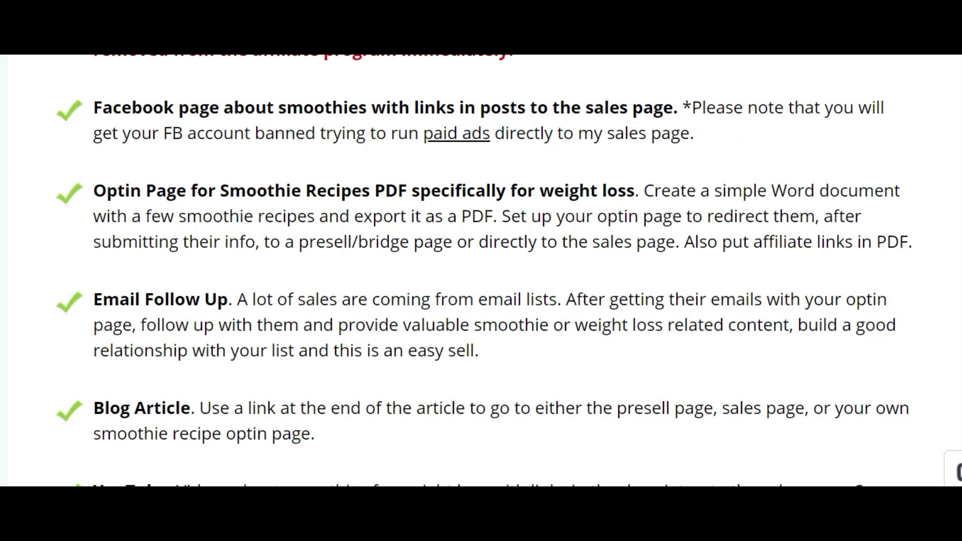
scroll(481, 270, "down", 3)
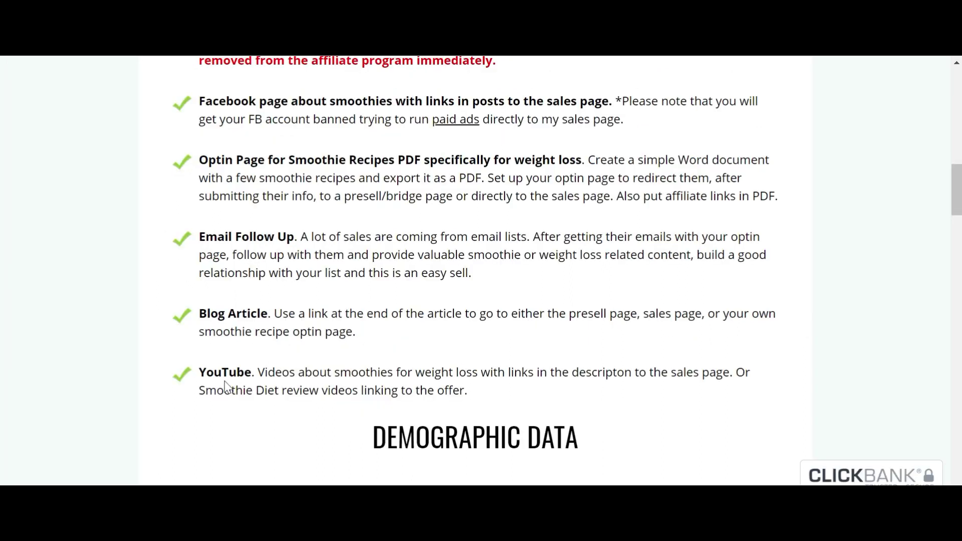
left_click_drag(957, 186, 958, 228)
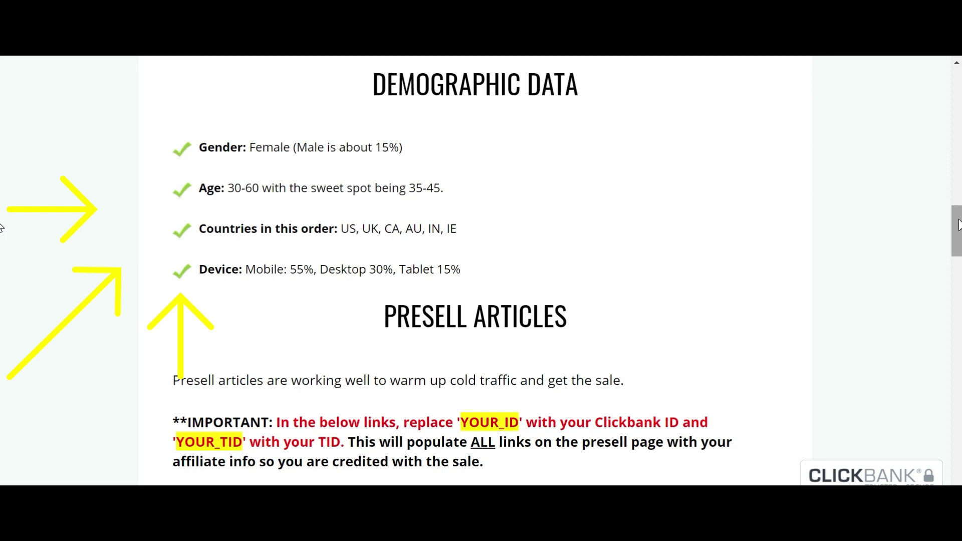
mouse_move(959, 224)
left_mouse_down()
mouse_move(958, 425)
mouse_move(958, 414)
left_mouse_up()
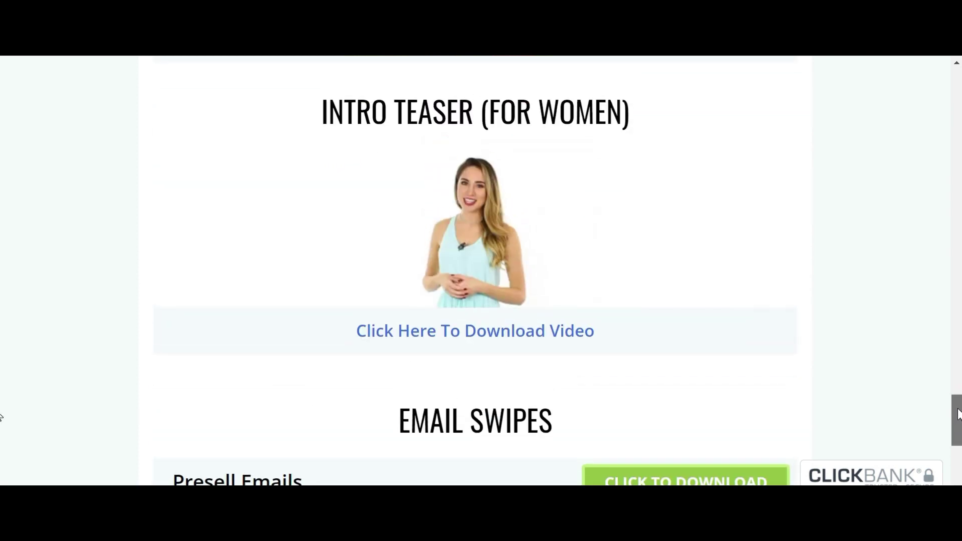
left_click_drag(958, 414, 958, 446)
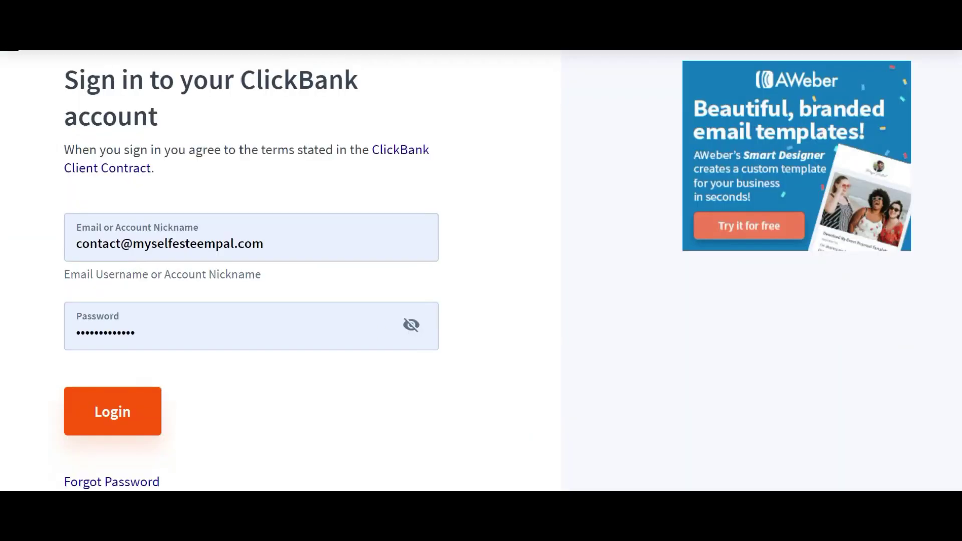
- Log in to ClickBank and expand the navigation sidebar
left_click(113, 419)
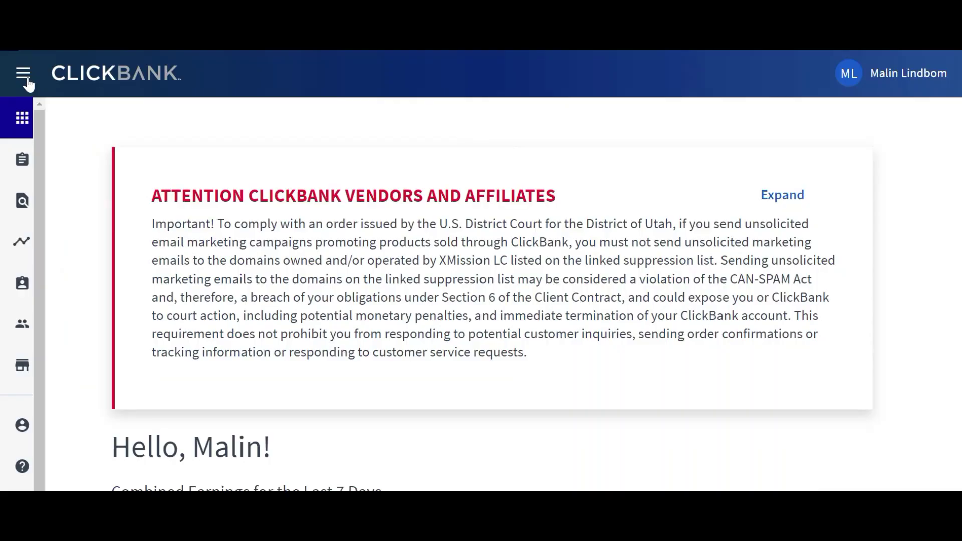
left_click(26, 78)
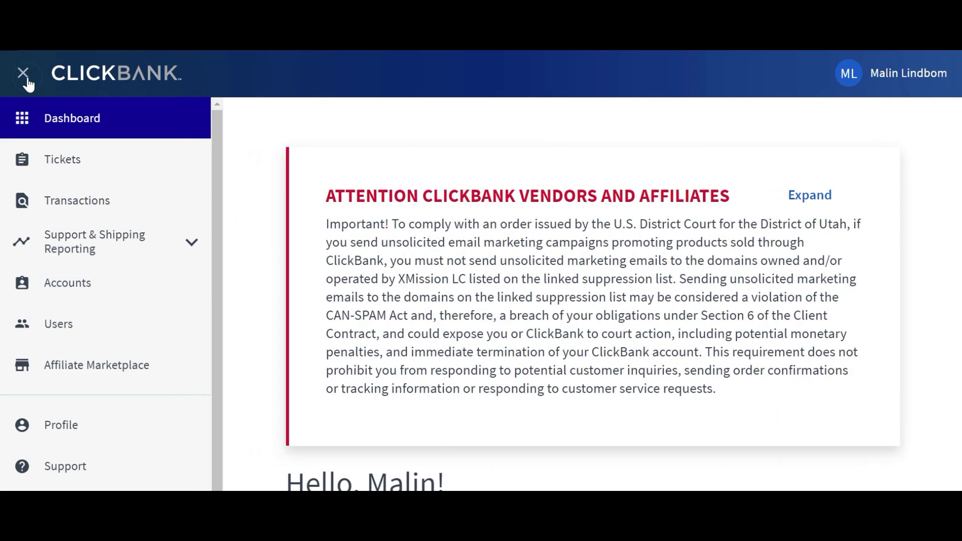
scroll(595, 294, "down", 7)
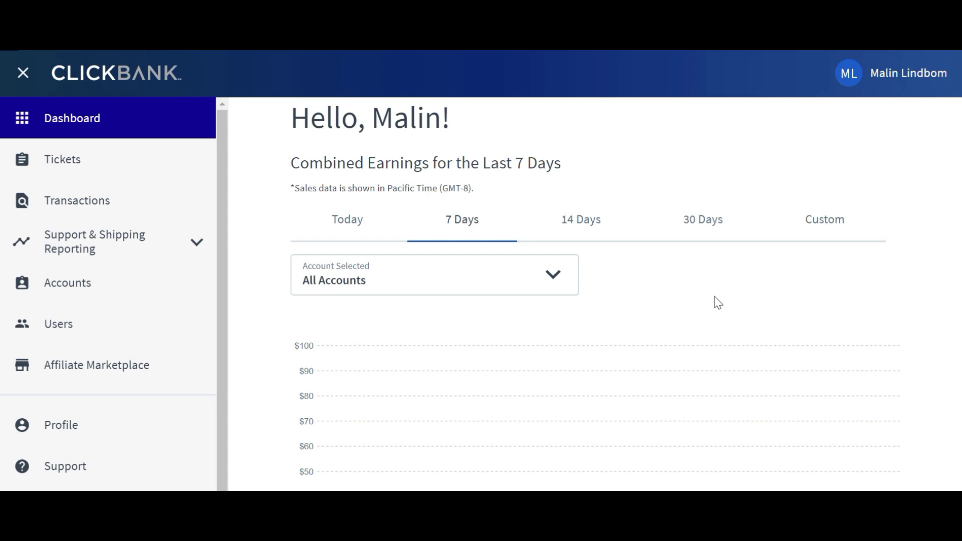
- Open the accounts list and enter the affiliate account's dashboard via its nickname
left_click(554, 278)
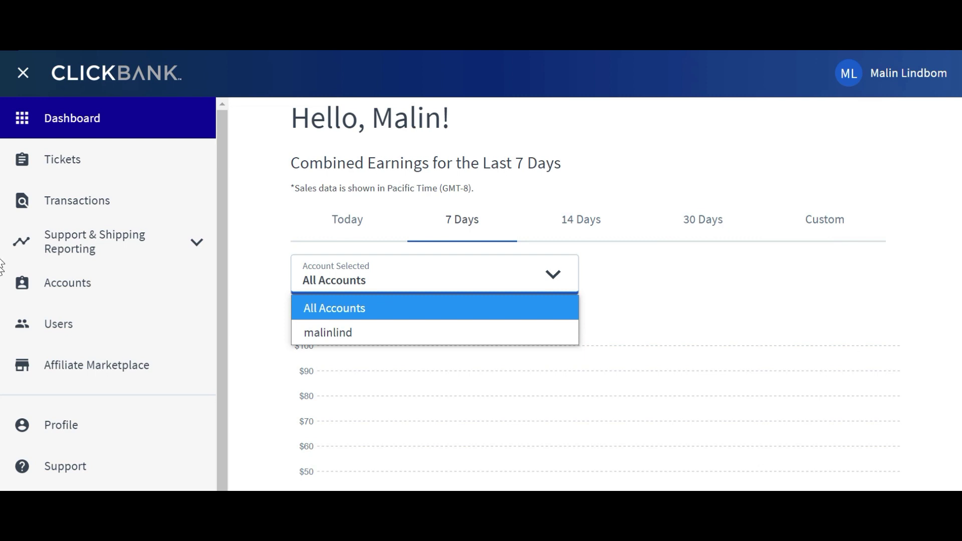
scroll(1, 266, "down", 10)
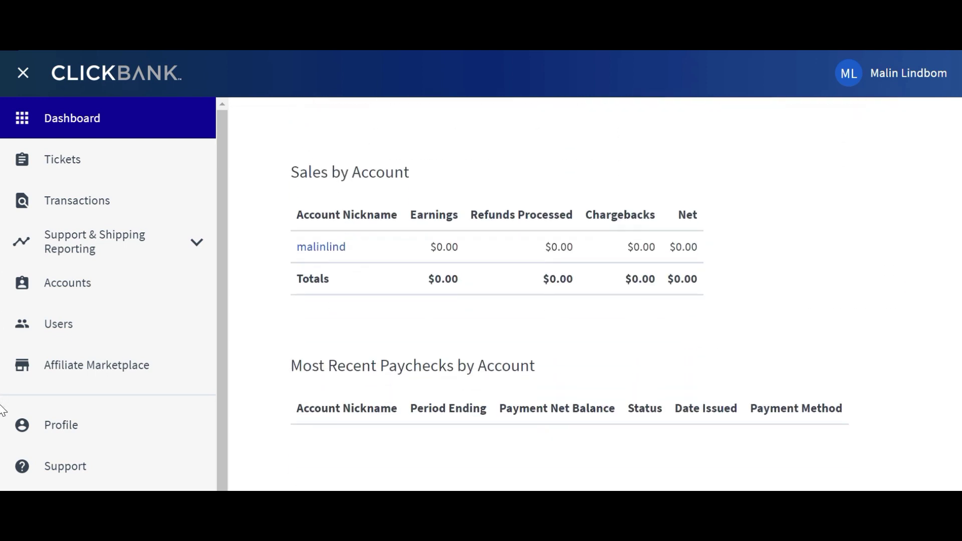
scroll(70, 203, "up", 10)
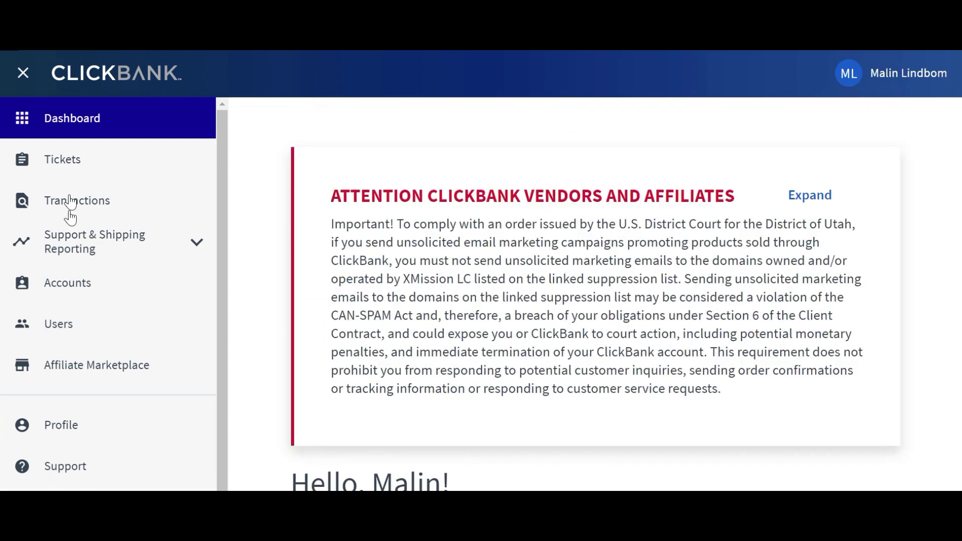
left_click(64, 281)
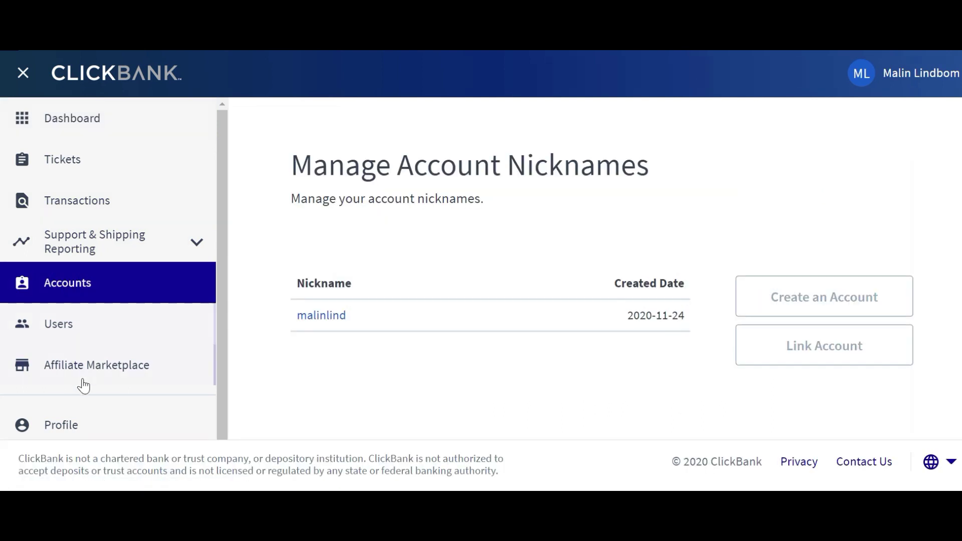
left_click(332, 319)
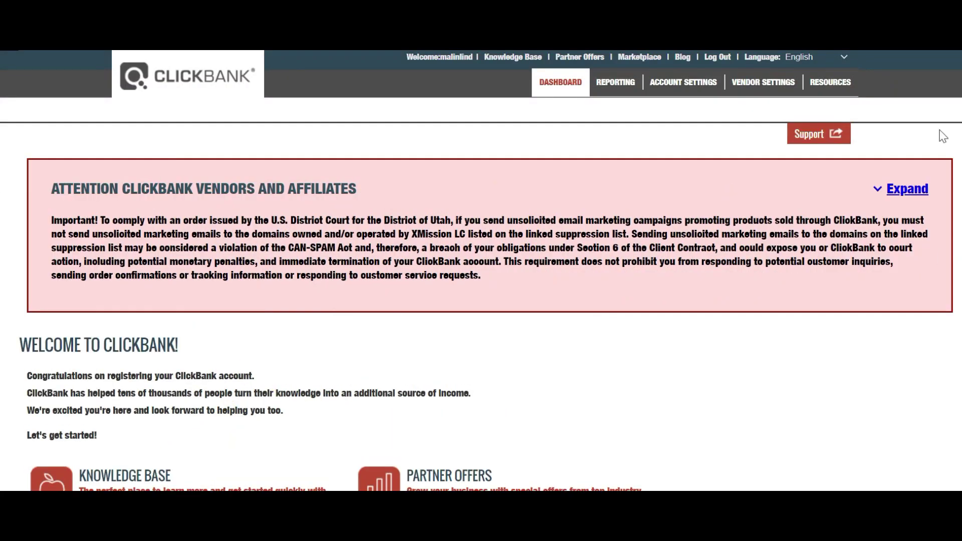
- Go to the Marketplace favorites and start promoting The Smoothie Diet
left_click(648, 61)
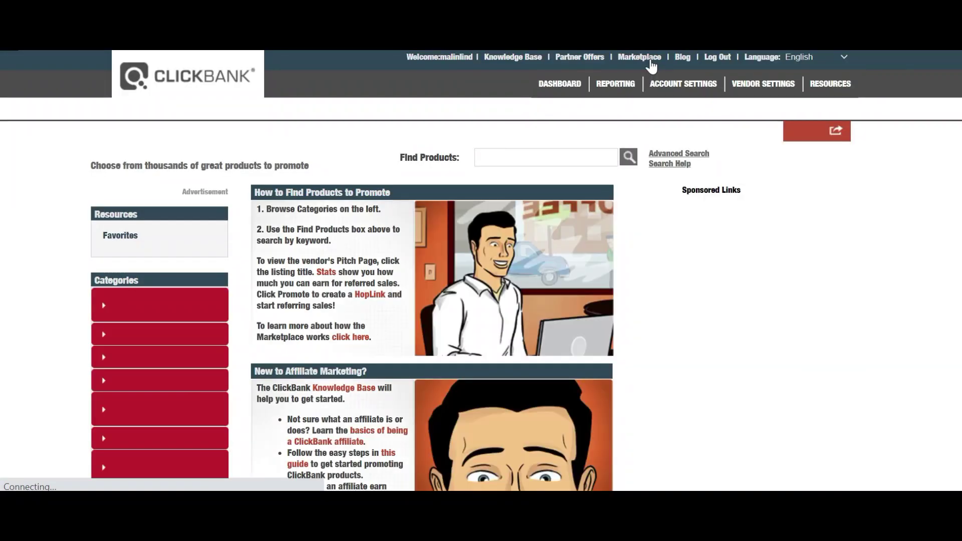
left_click(120, 241)
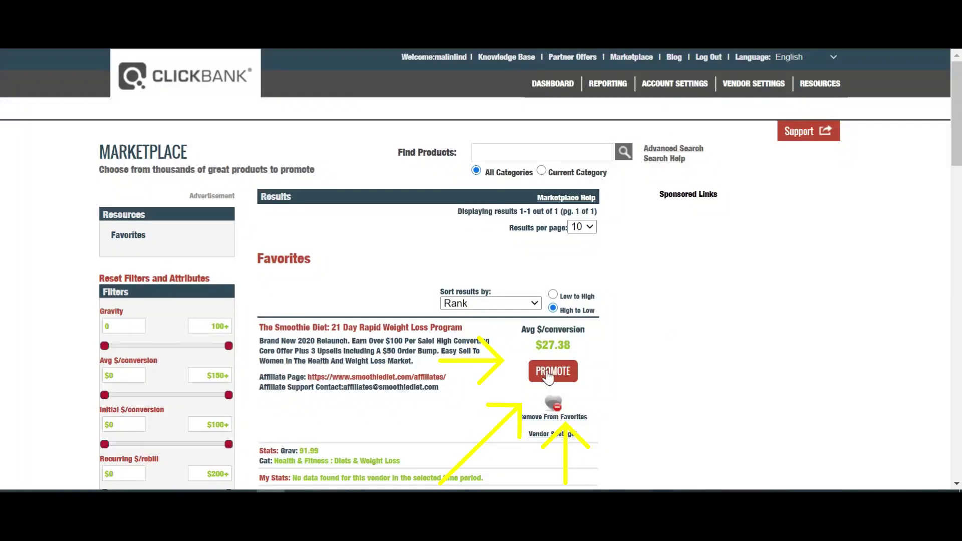
left_click(548, 373)
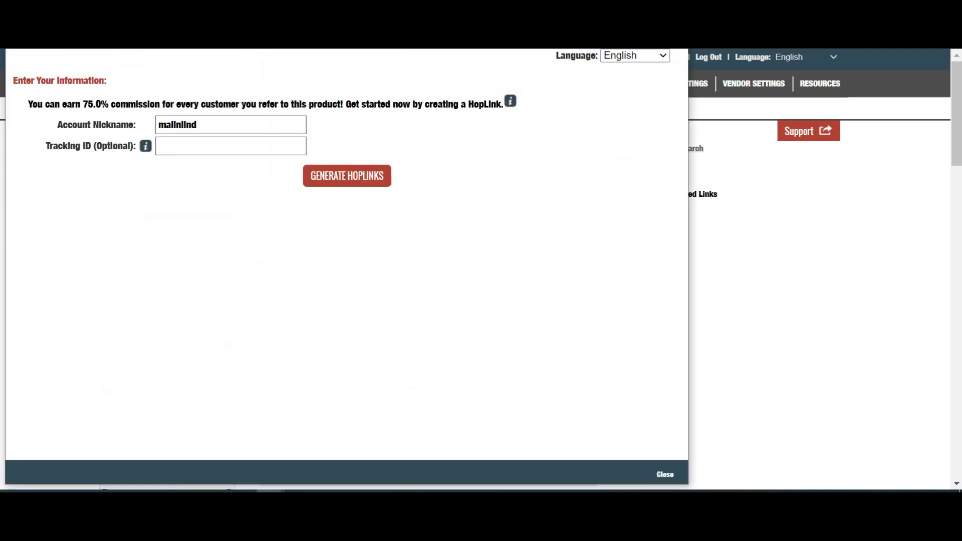
- Generate a HopLink with tracking ID 'smoothies', copy it, and paste it into the YouTube description
left_click(260, 145)
left_click(257, 172)
left_click(348, 177)
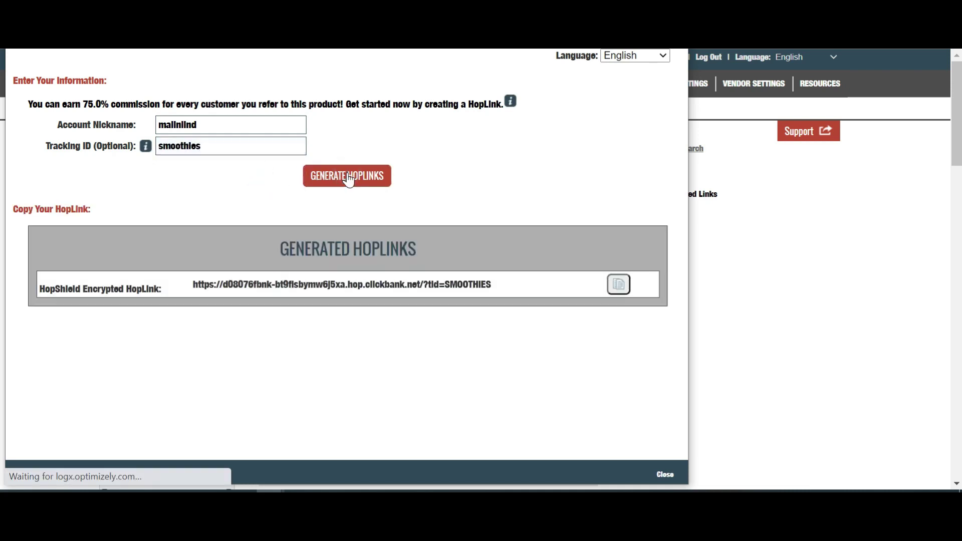
left_click(623, 288)
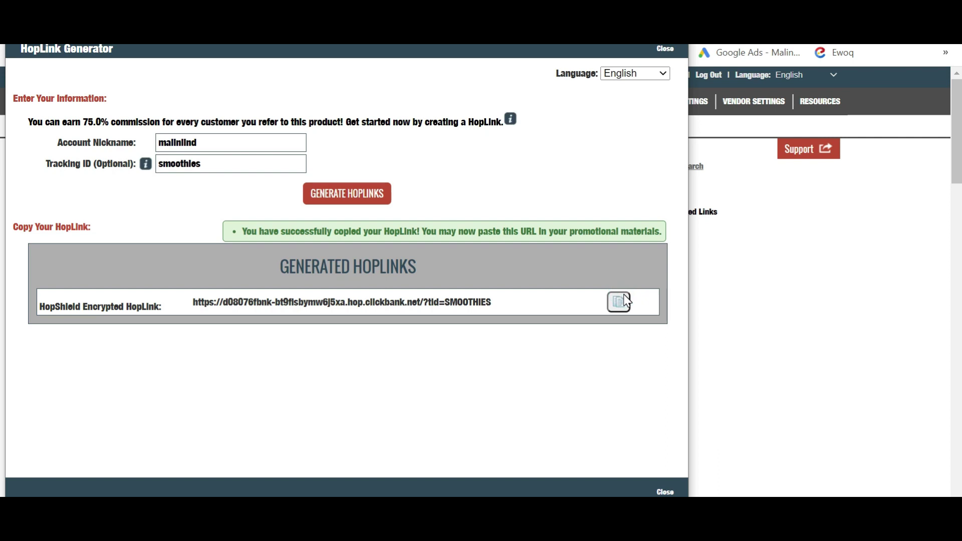
left_click(664, 491)
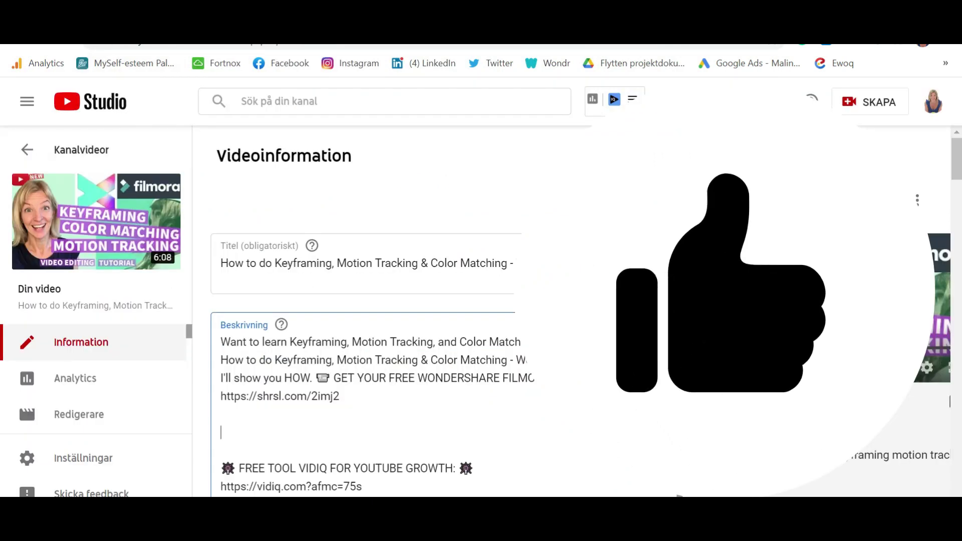
key("ctrl+v")
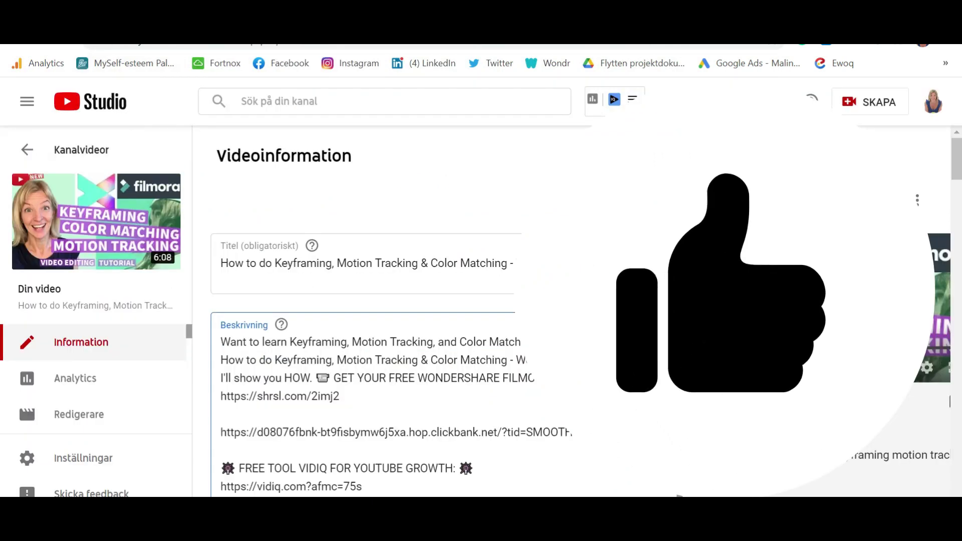